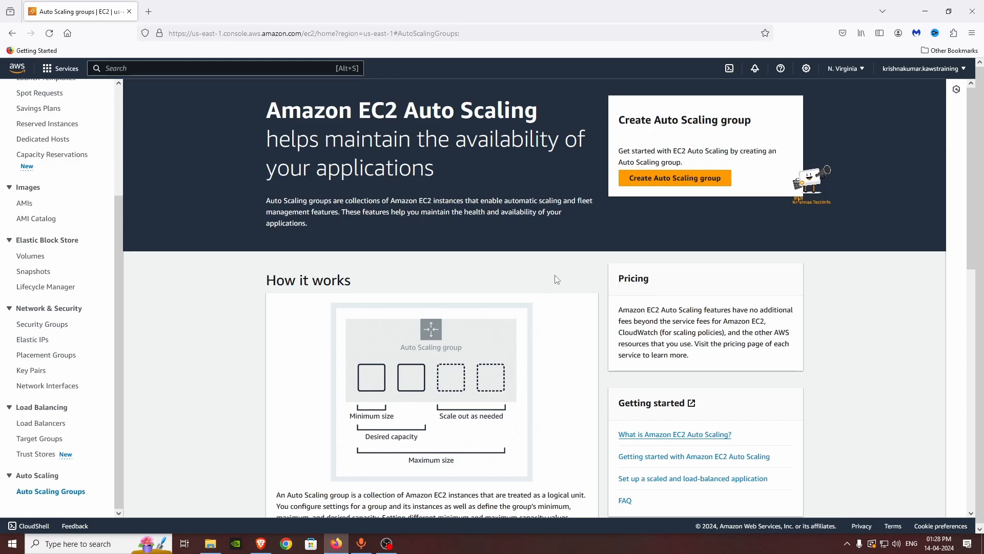
Step: Skim the Auto Scaling Benefits and features section, then launch the Create Auto Scaling group wizard
scroll(557, 280, "down", 3)
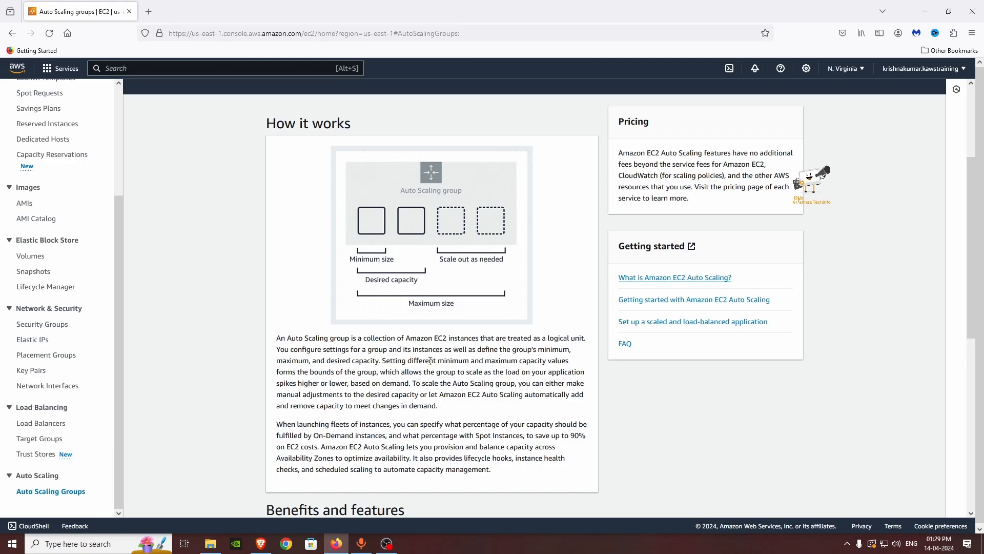
scroll(432, 379, "down", 6)
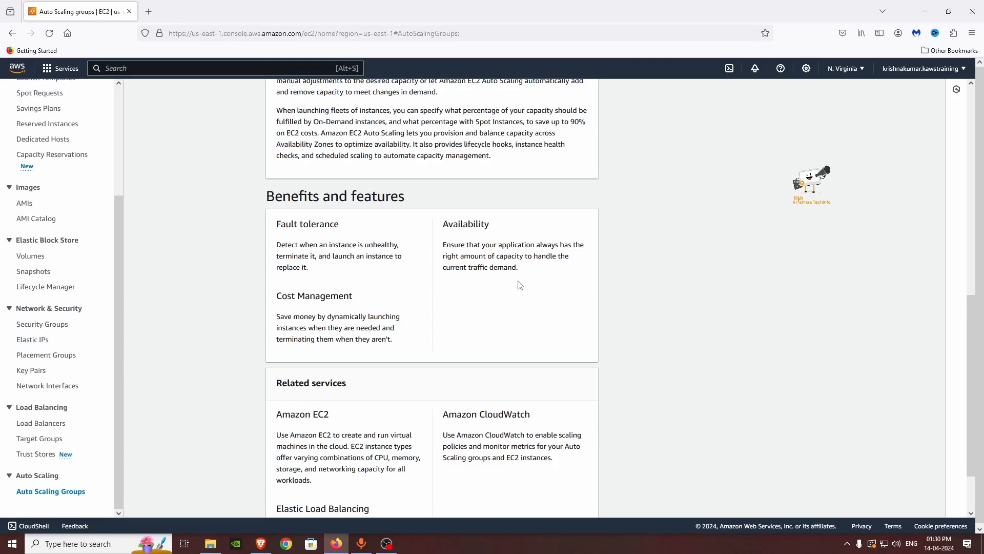
scroll(451, 329, "down", 2)
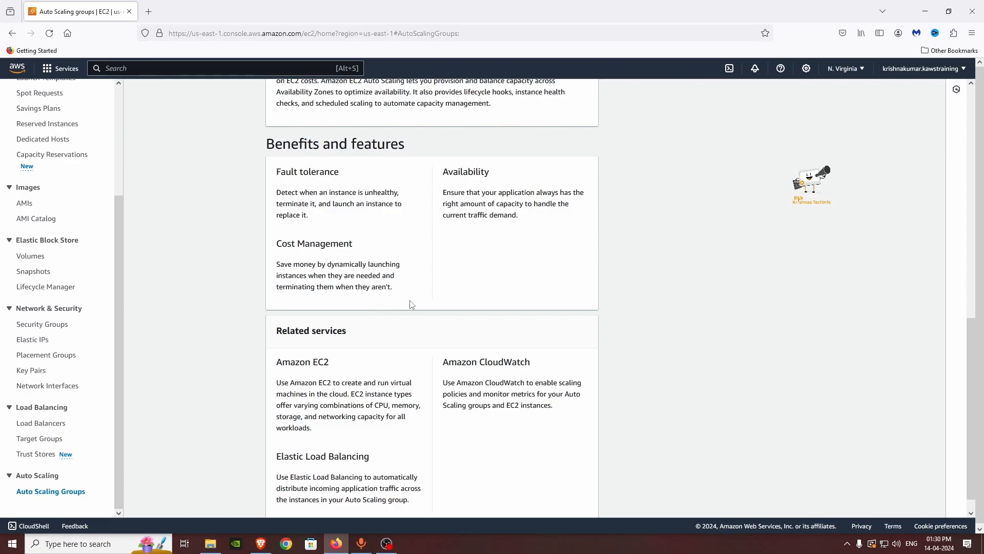
scroll(204, 373, "up", 10)
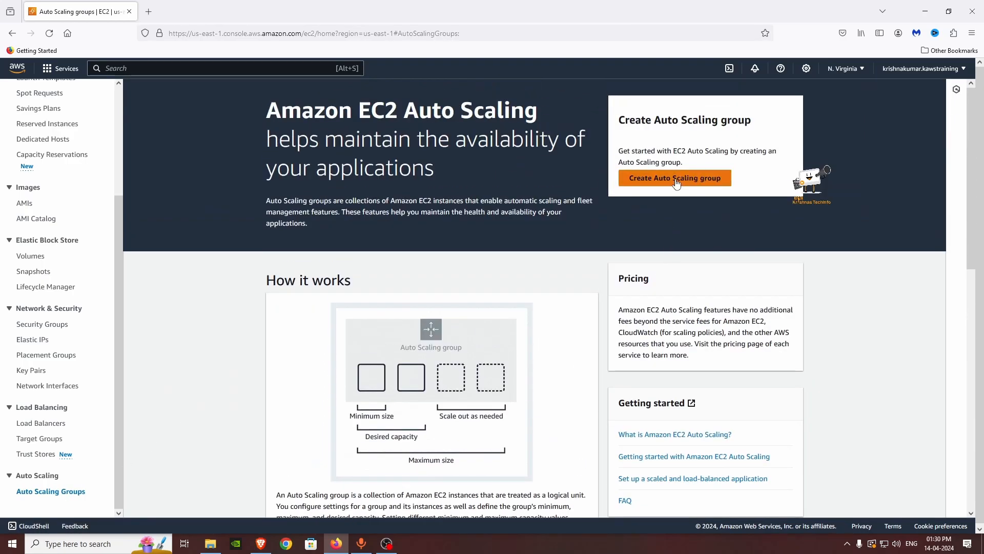
left_click(649, 180)
Step: Name the Auto Scaling group 'demo' and start a new launch template, browsing the AMI catalog
left_click(256, 235)
type("demo")
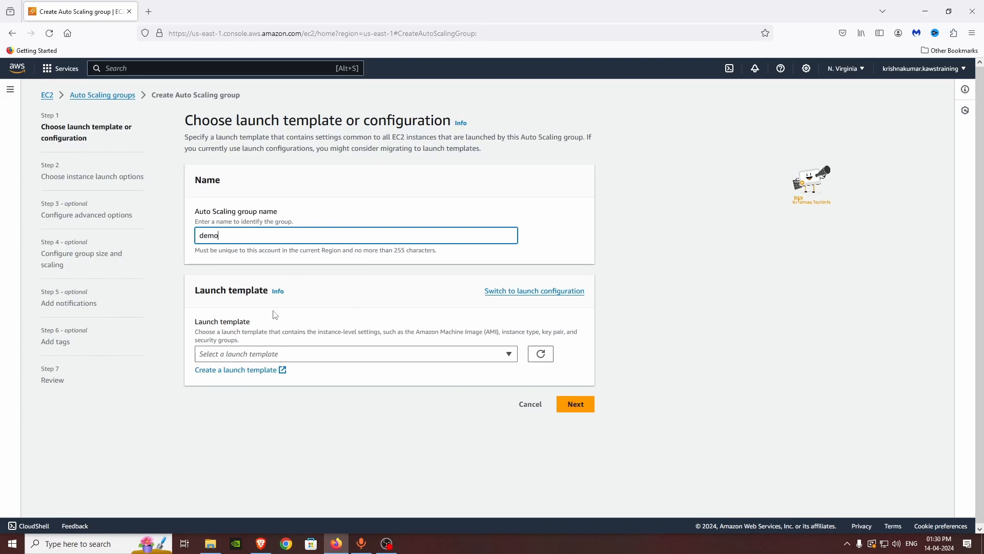
left_click(218, 377)
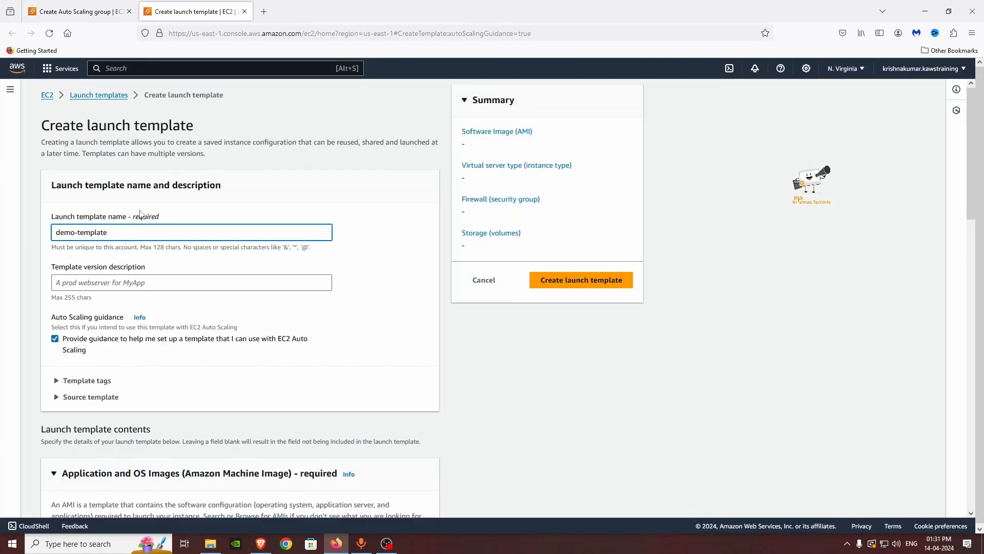
left_click(131, 283)
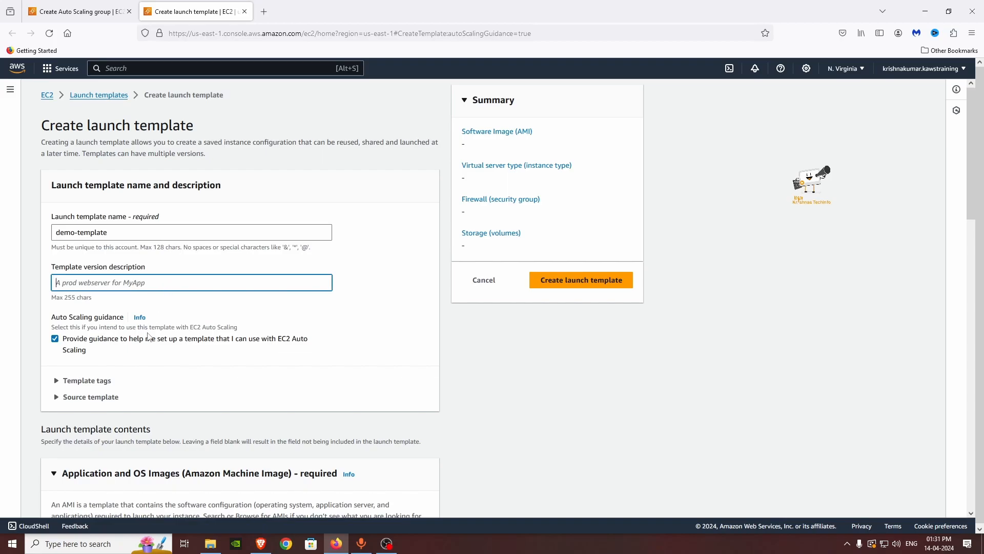
scroll(272, 309, "down", 5)
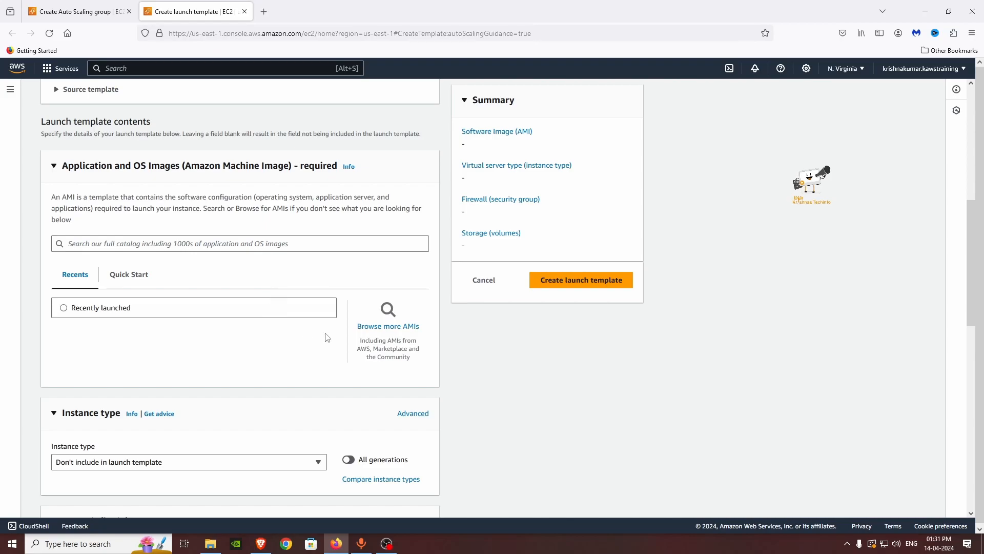
left_click(405, 325)
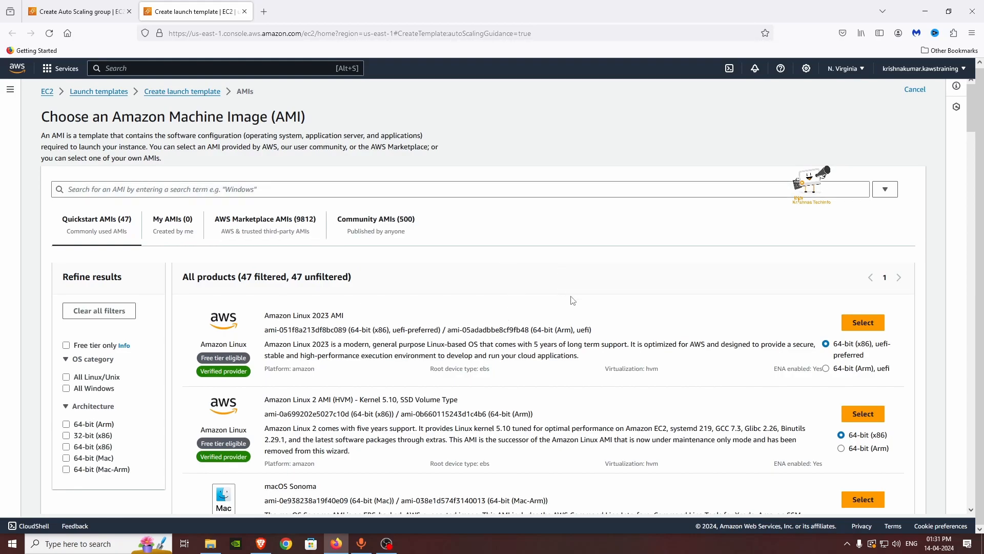
Step: Select the Amazon Linux 2023 AMI (64-bit x86) from Quickstart AMIs for demo-template
scroll(571, 308, "down", 1)
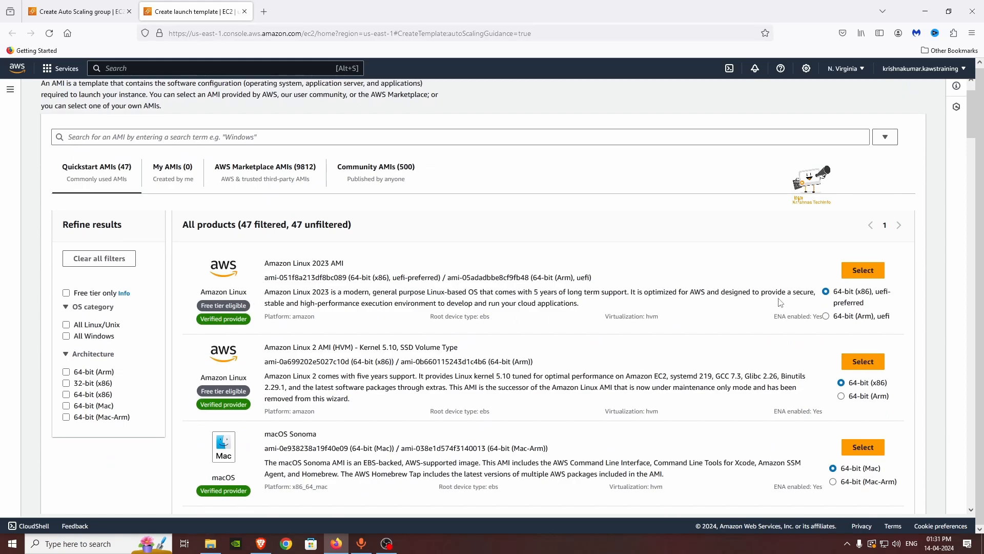
left_click(879, 277)
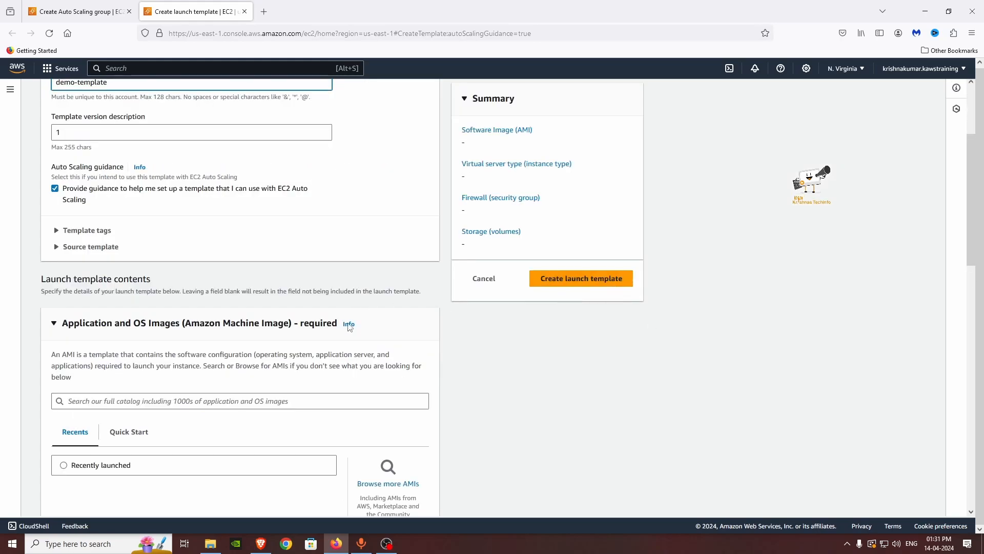
scroll(520, 363, "down", 4)
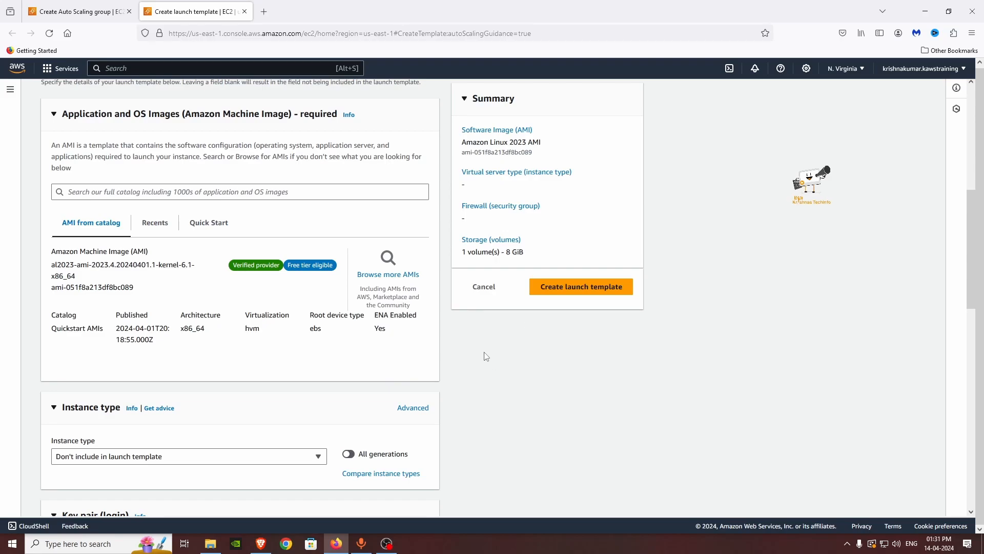
scroll(487, 354, "down", 2)
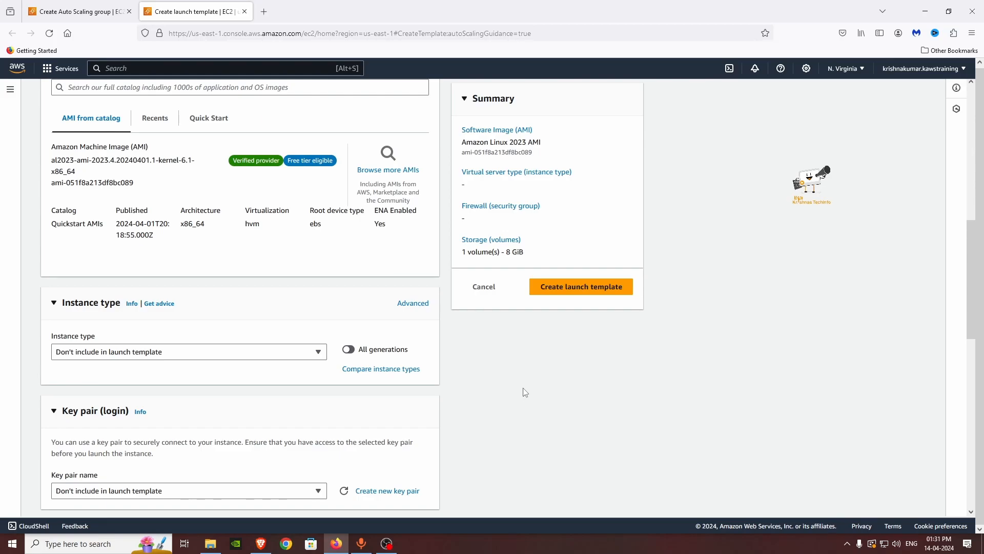
Step: Choose t2.micro as the template's instance type and testvm as its key pair
scroll(526, 392, "down", 2)
left_click(171, 247)
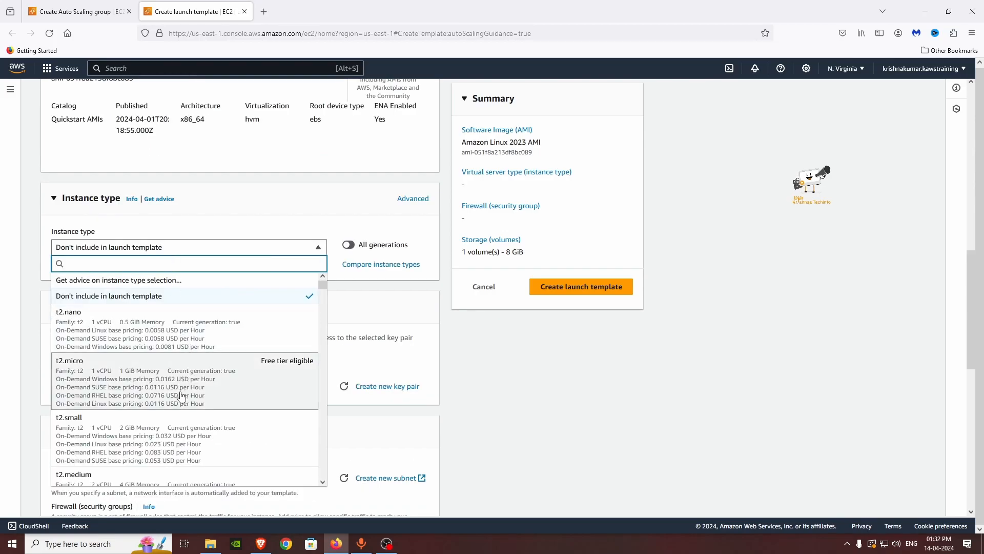
scroll(180, 396, "down", 2)
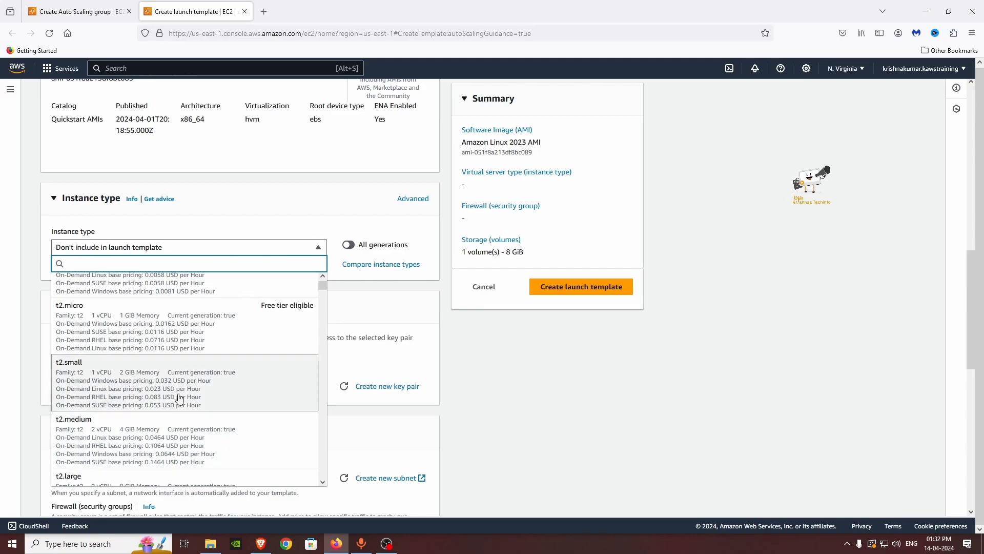
scroll(180, 399, "up", 2)
left_click(147, 393)
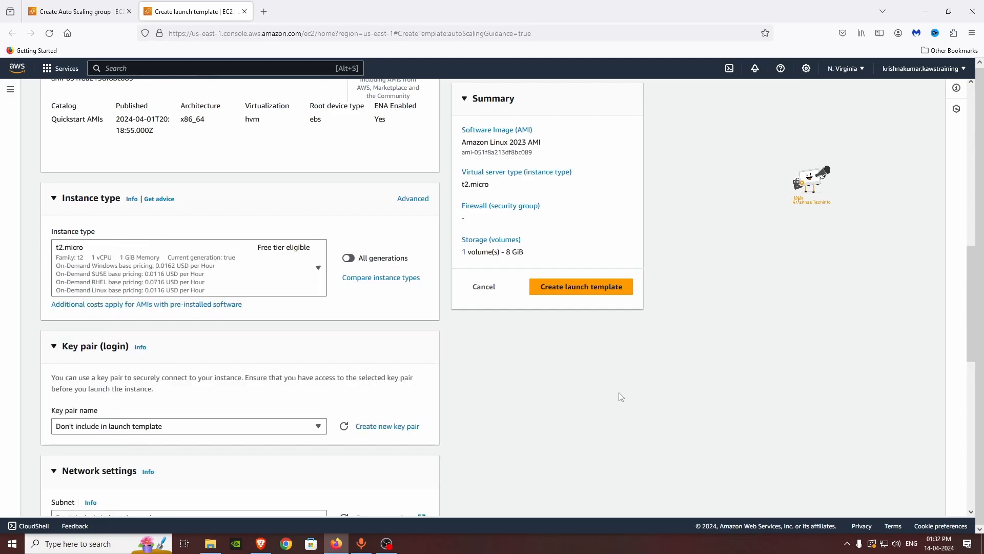
scroll(474, 429, "down", 2)
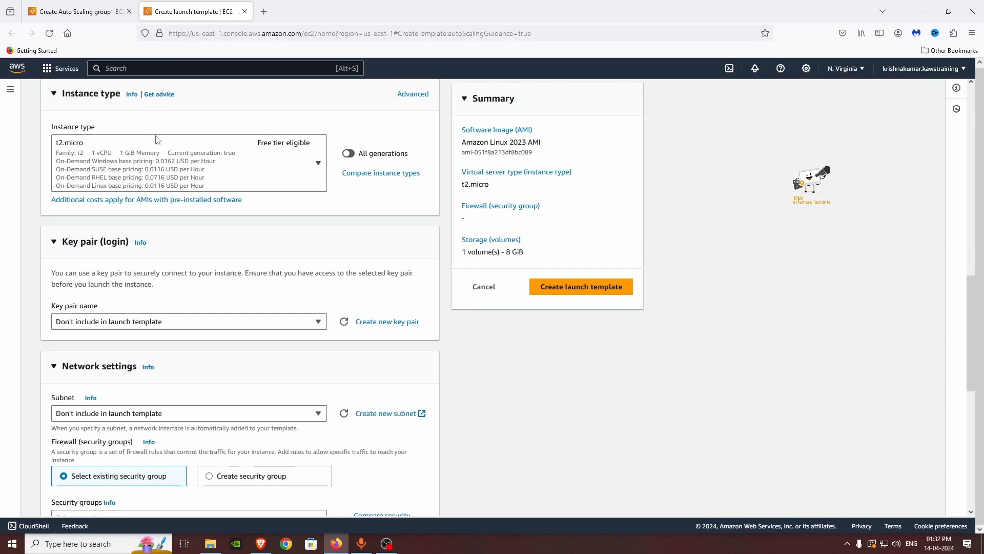
scroll(471, 327, "down", 2)
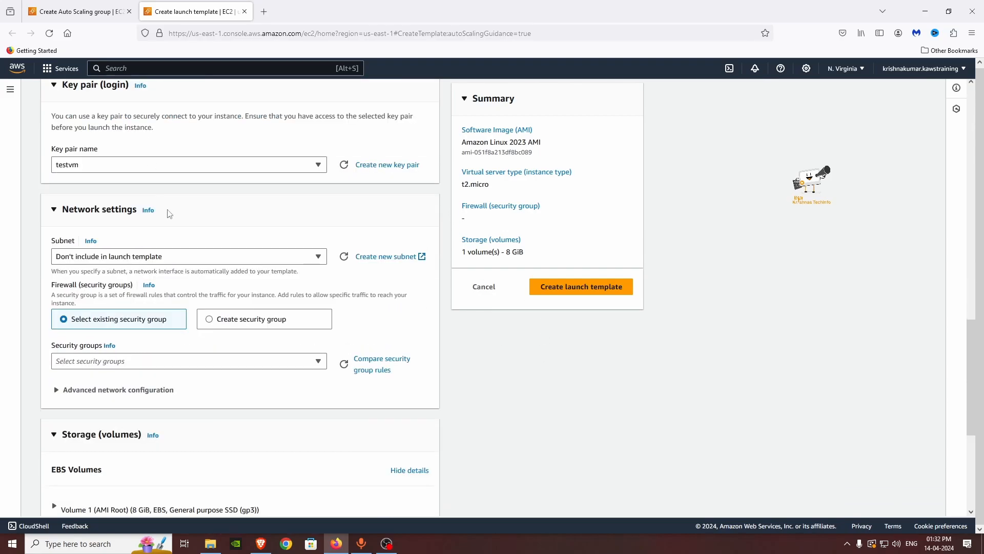
scroll(170, 213, "up", 1)
scroll(229, 323, "down", 1)
Step: Leave the launch template's subnet set to Don't include
left_click(172, 256)
left_click(175, 257)
left_click(177, 259)
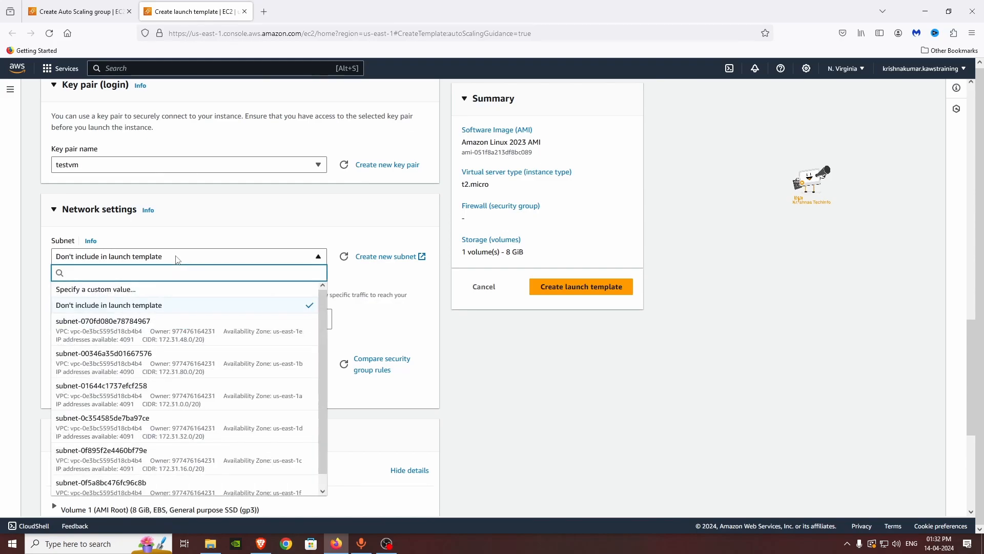
left_click(177, 259)
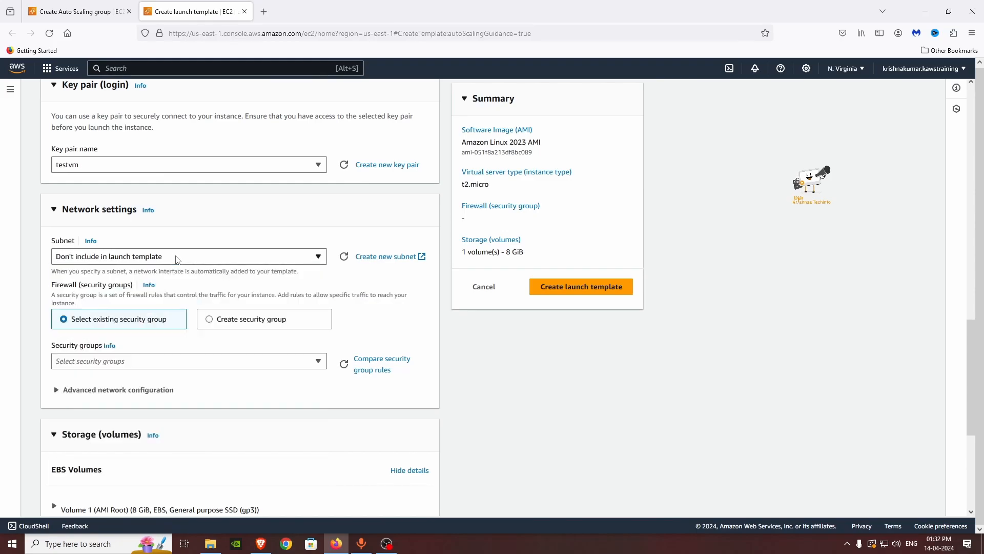
scroll(543, 401, "up", 10)
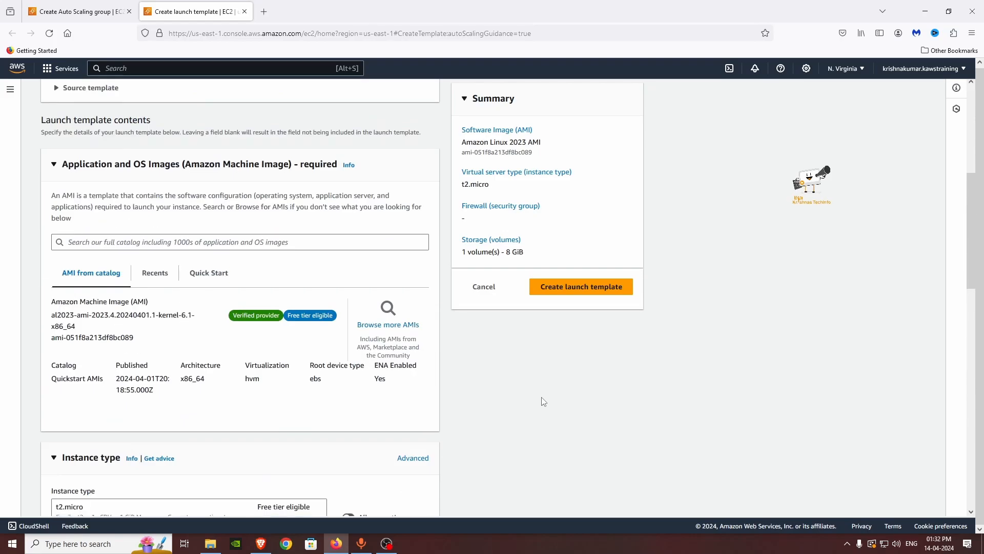
scroll(543, 401, "down", 10)
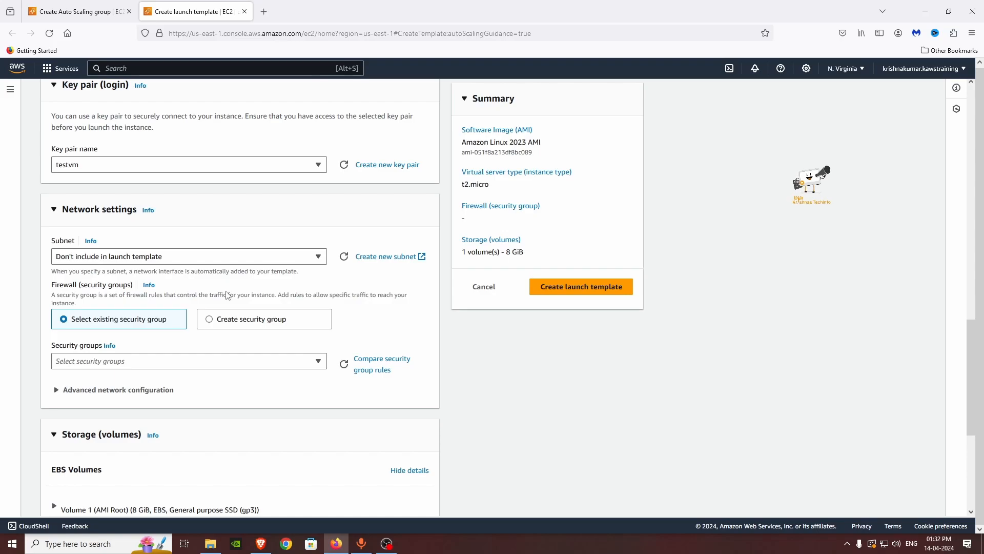
scroll(228, 294, "down", 2)
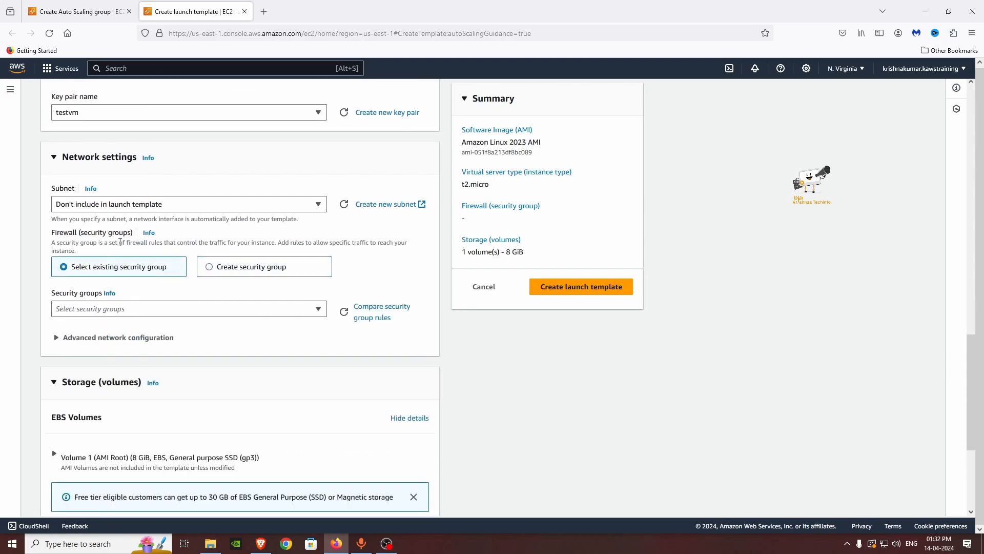
Step: Add the launch-wizard-1 security group and create the demo-template launch template
left_click(122, 311)
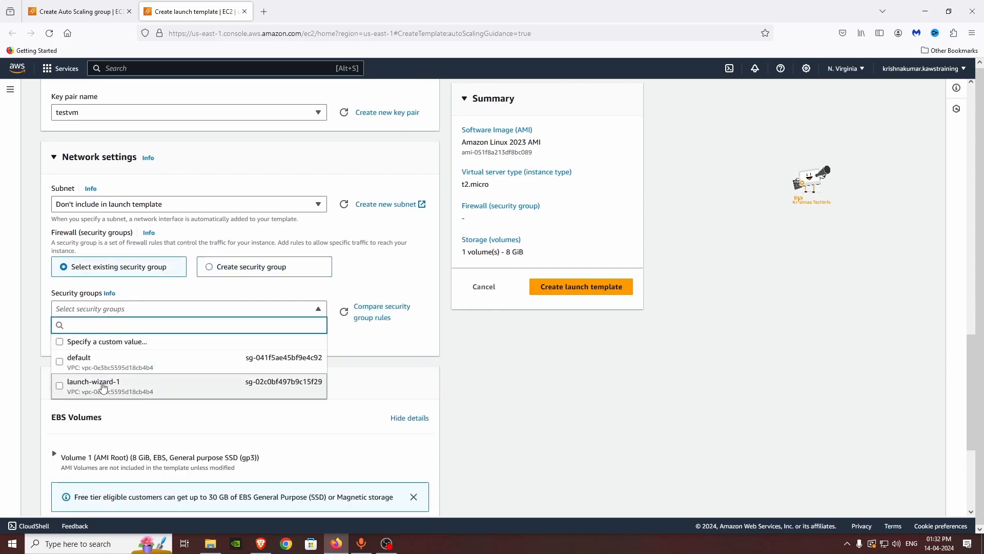
left_click(61, 386)
scroll(63, 359, "down", 4)
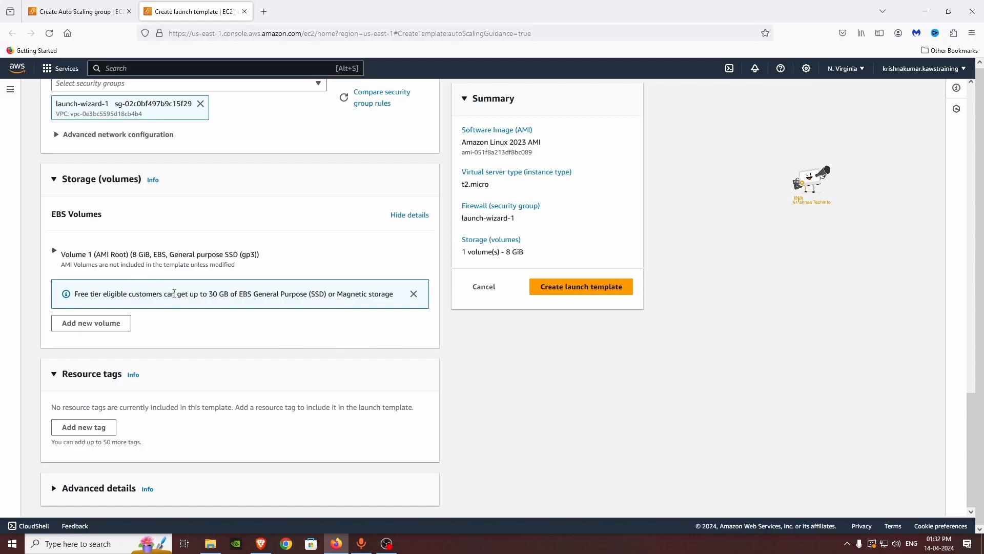
left_click(579, 286)
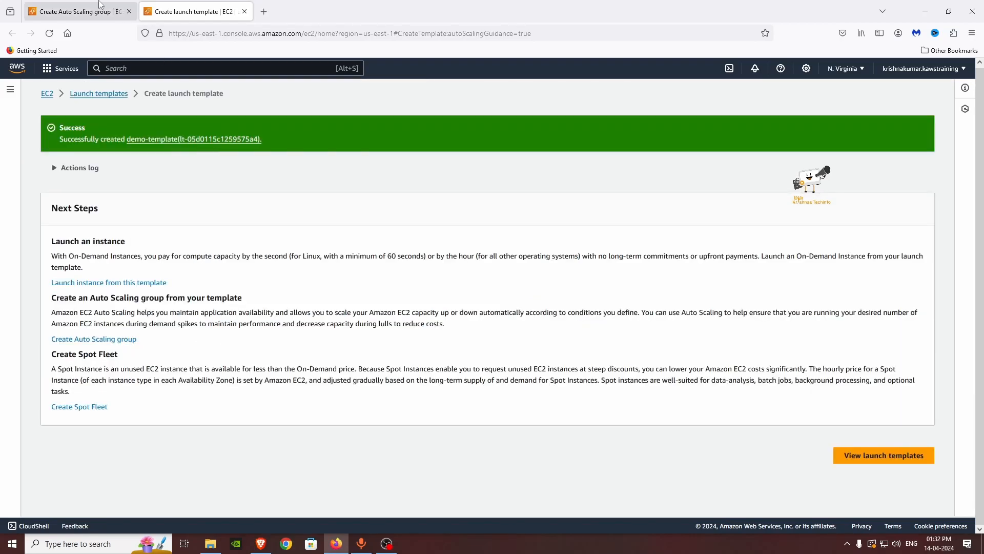
Step: Select demo-template (Default version 1) as the demo group's launch template and continue
left_click(101, 9)
left_click(541, 353)
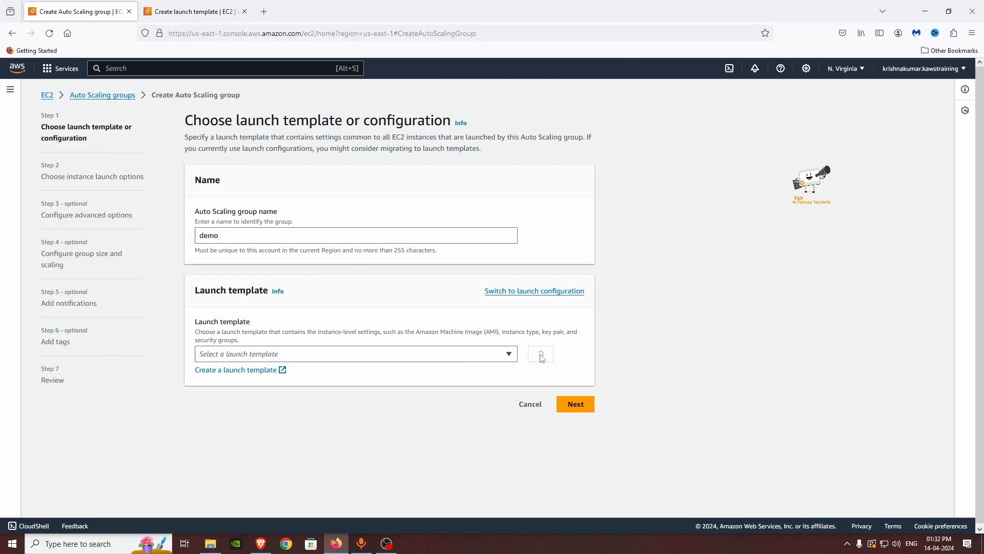
left_click(288, 354)
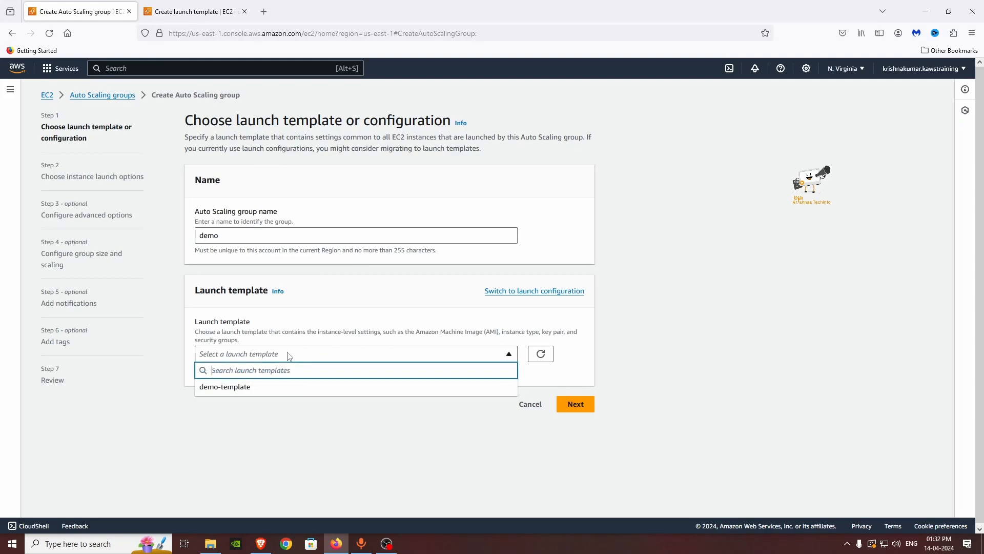
left_click(285, 392)
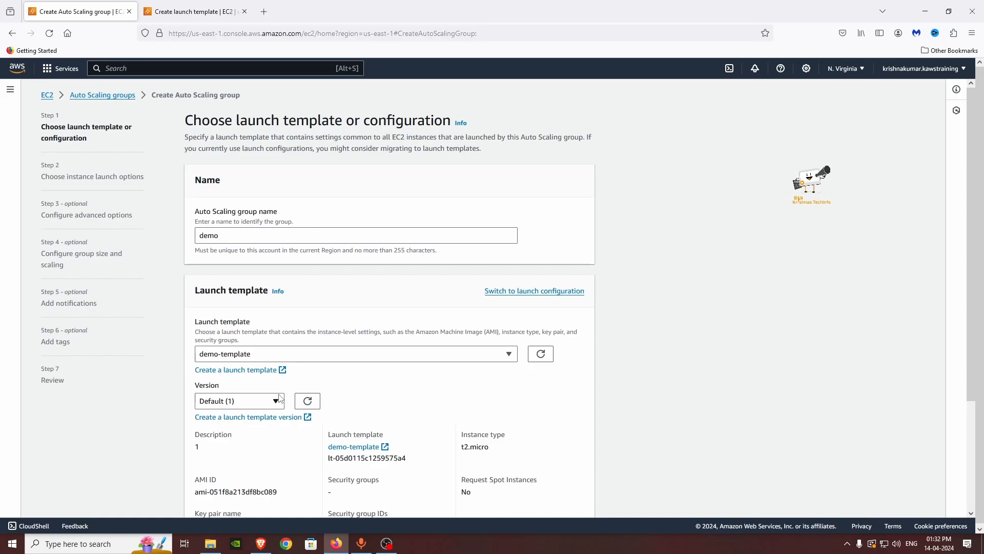
scroll(640, 405, "down", 3)
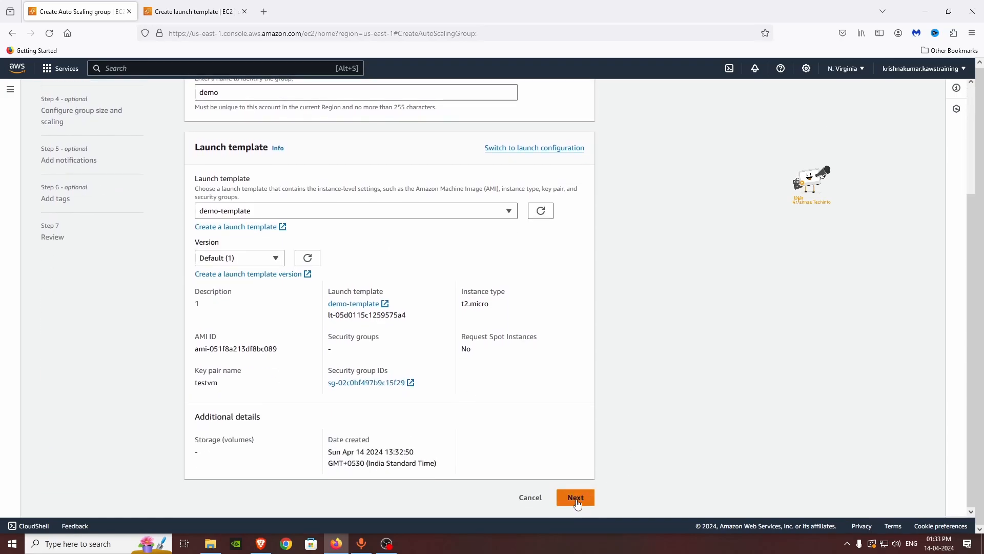
left_click(576, 498)
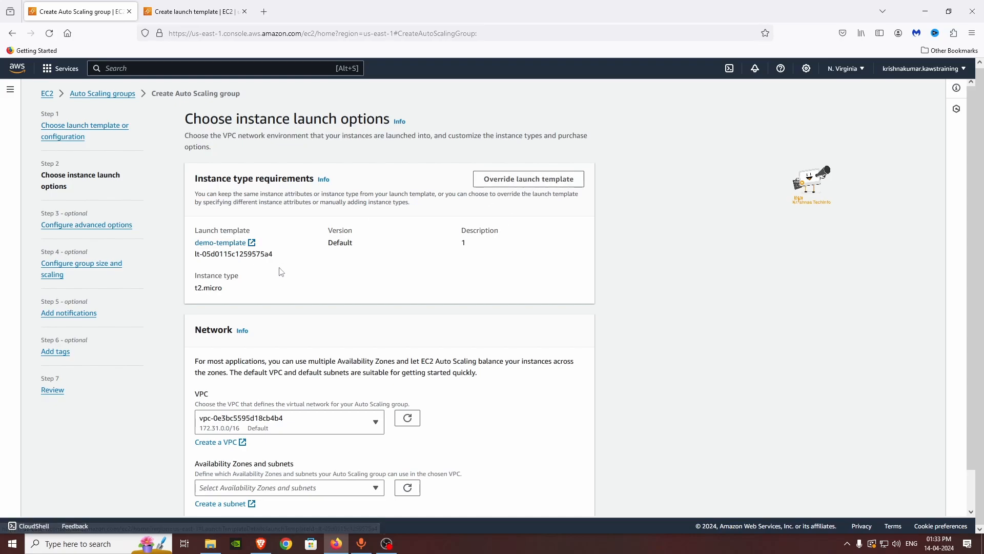
Step: Keep the default VPC, add subnets us-east-1a and us-east-1b, and advance to advanced options
scroll(450, 265, "down", 1)
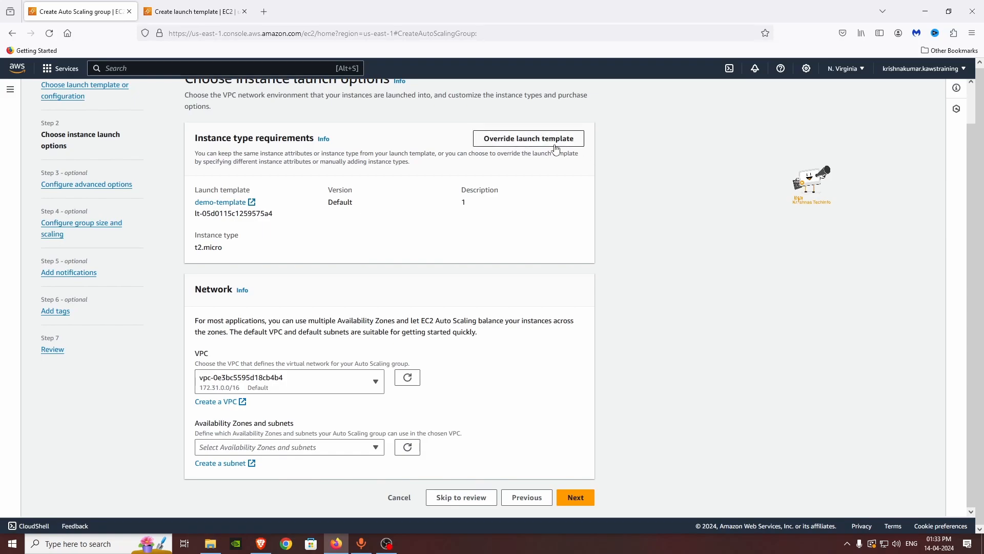
left_click(261, 382)
left_click(266, 390)
left_click(292, 451)
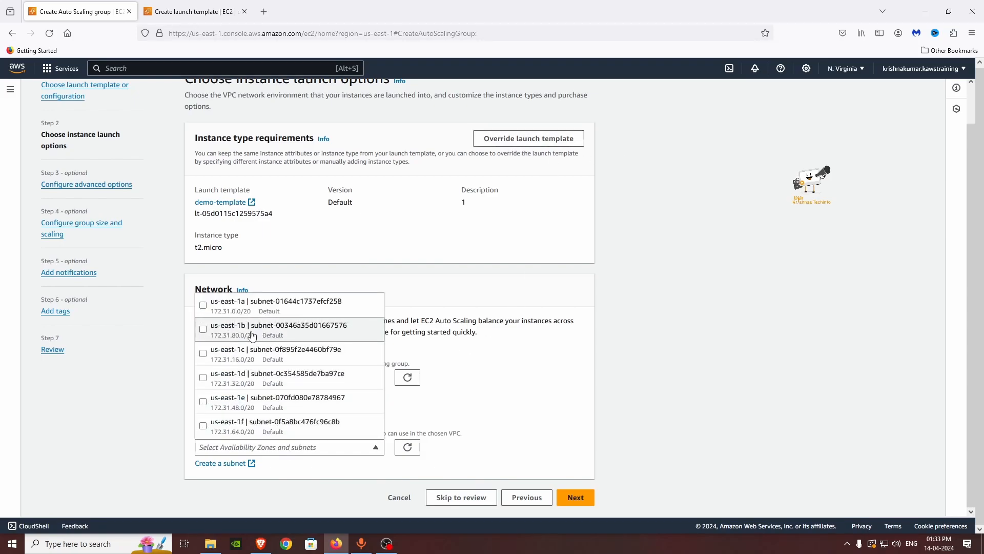
left_click(255, 305)
left_click(271, 329)
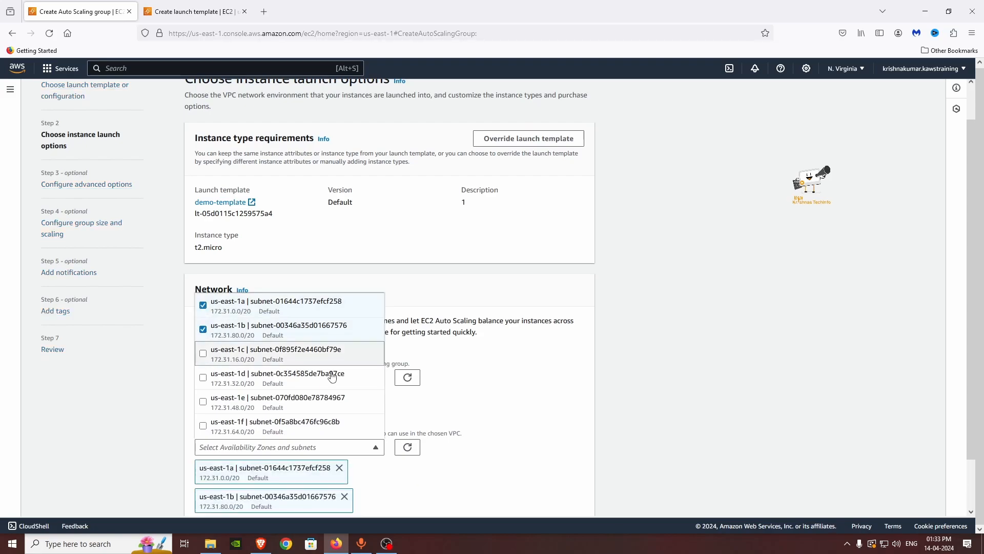
left_click(564, 407)
scroll(576, 413, "down", 1)
left_click(582, 500)
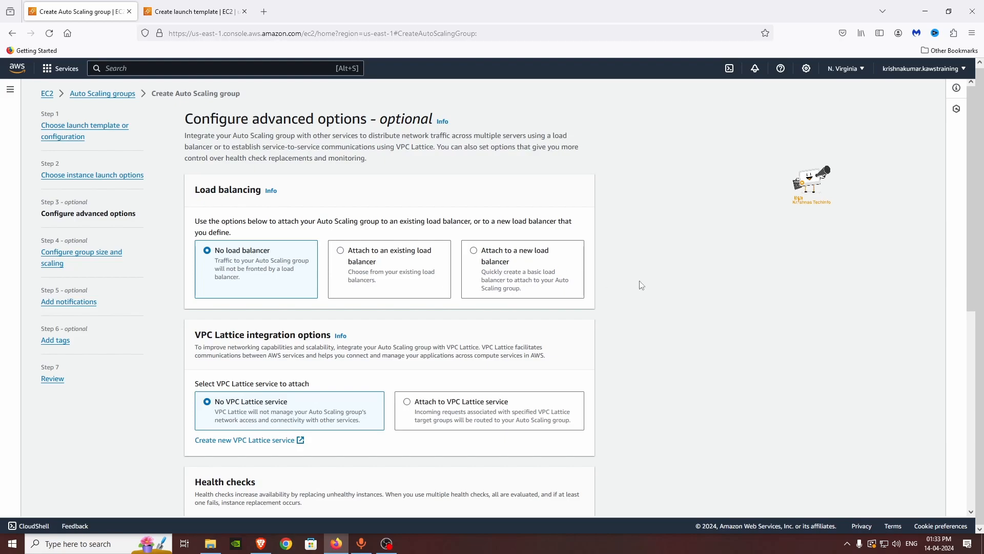
scroll(359, 246, "down", 1)
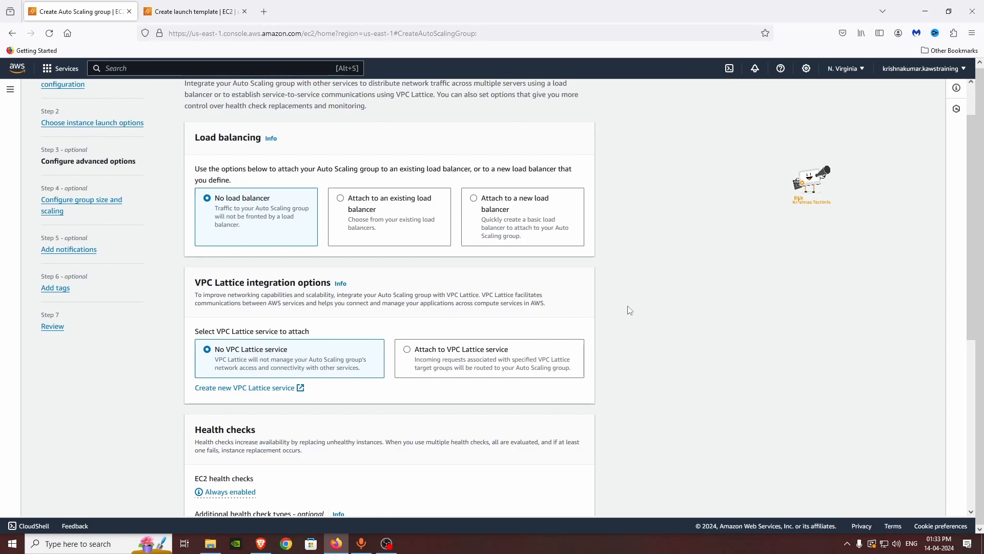
scroll(613, 303, "down", 3)
scroll(613, 303, "up", 2)
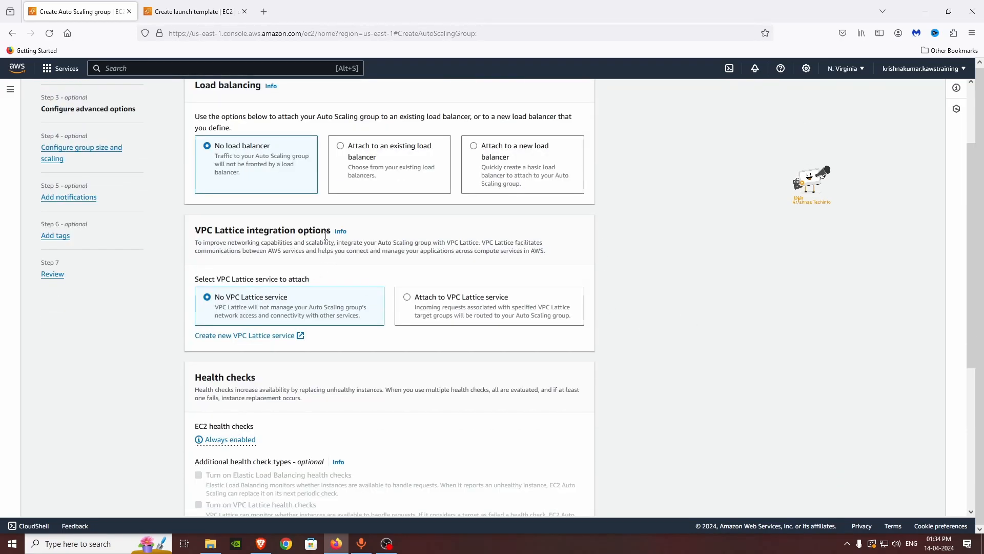
scroll(333, 292, "down", 1)
scroll(339, 333, "down", 2)
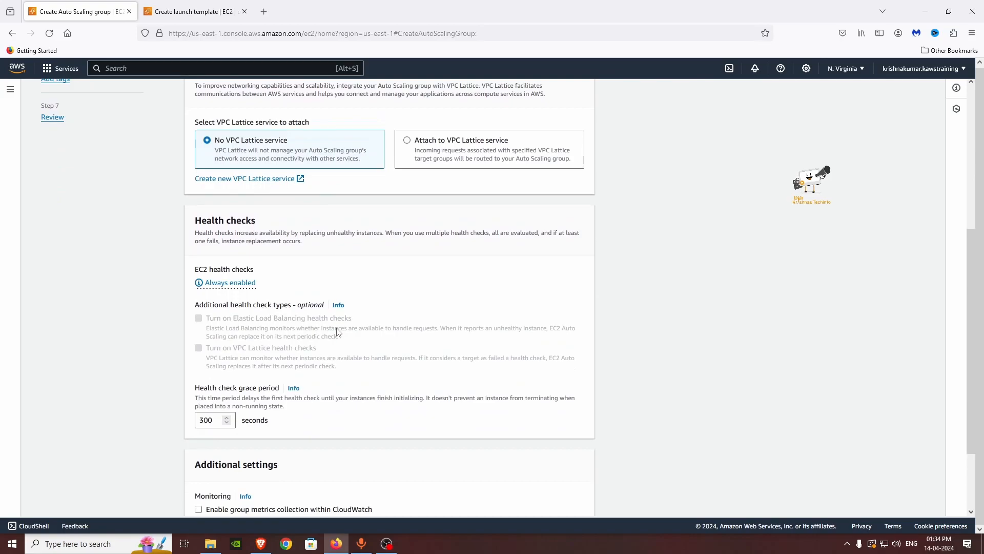
scroll(344, 271, "down", 1)
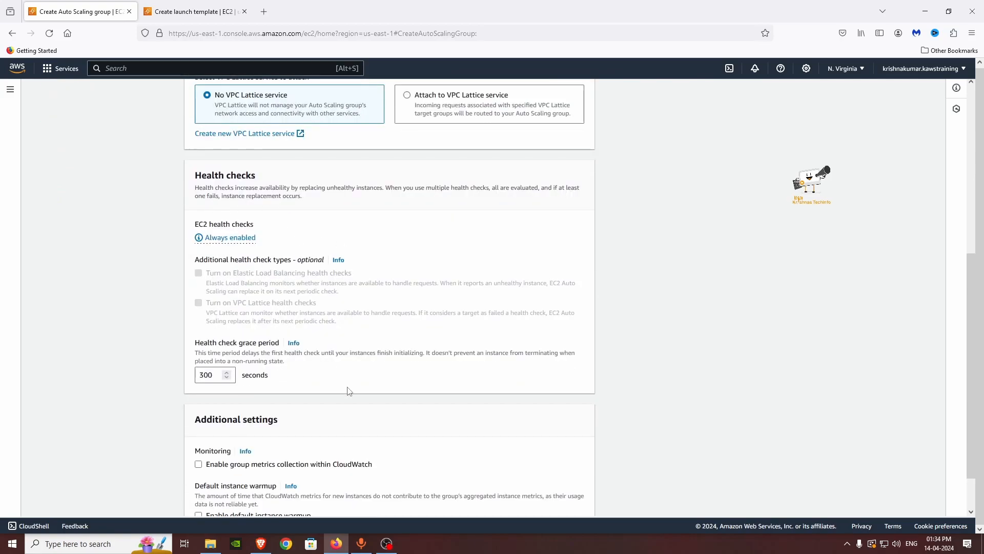
scroll(348, 390, "down", 1)
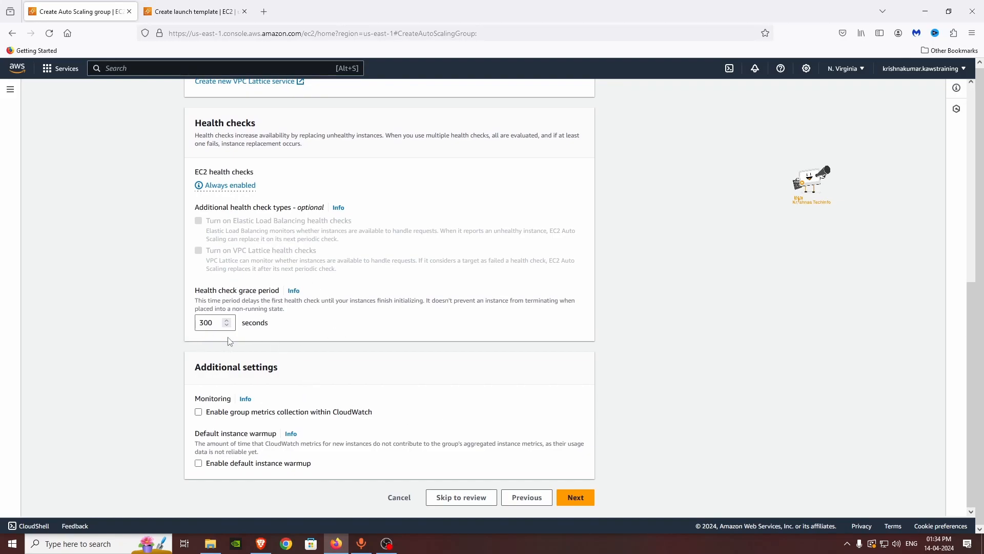
Step: Accept default advanced options, set desired, minimum and maximum capacity to 0, and continue
left_click(576, 497)
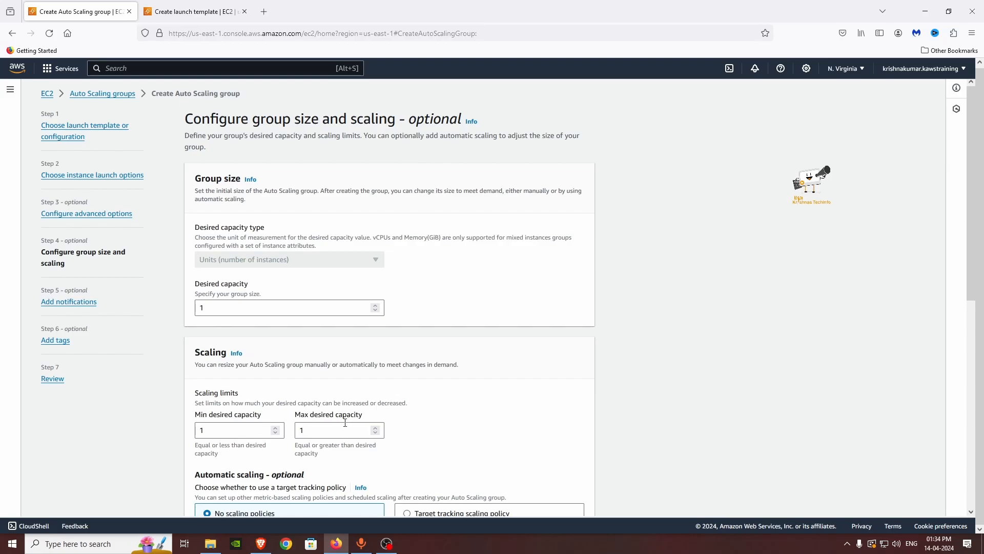
double_click(244, 306)
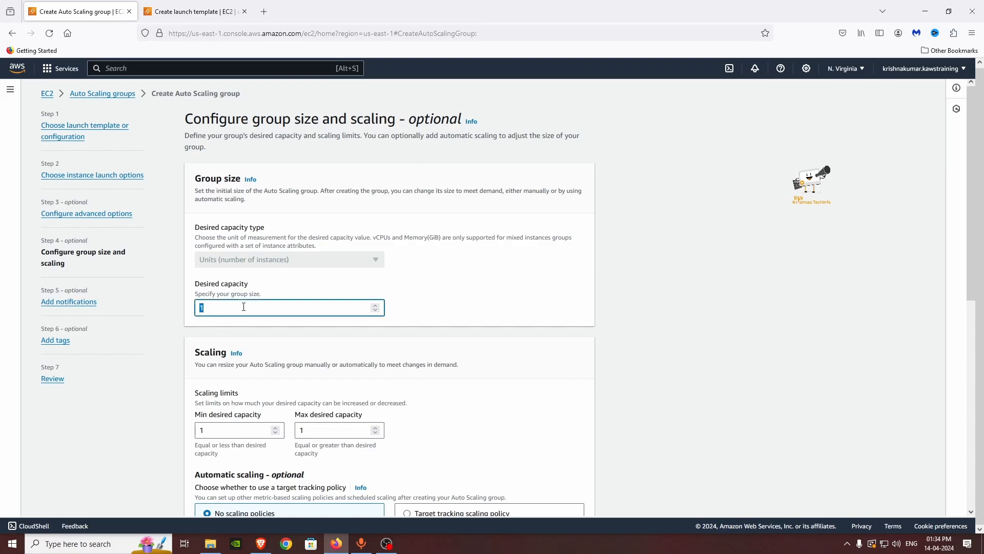
type("0")
scroll(251, 379, "down", 1)
double_click(224, 380)
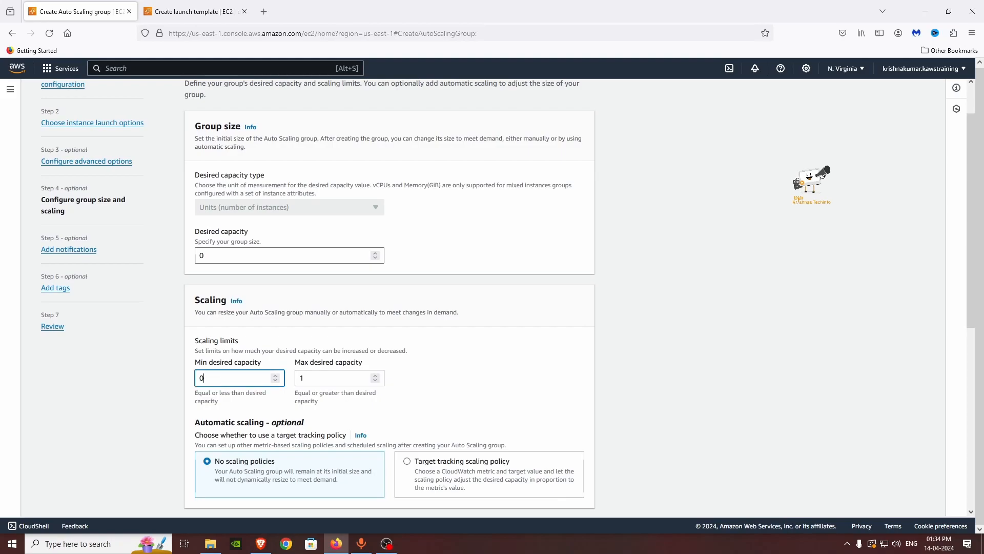
left_click(334, 377)
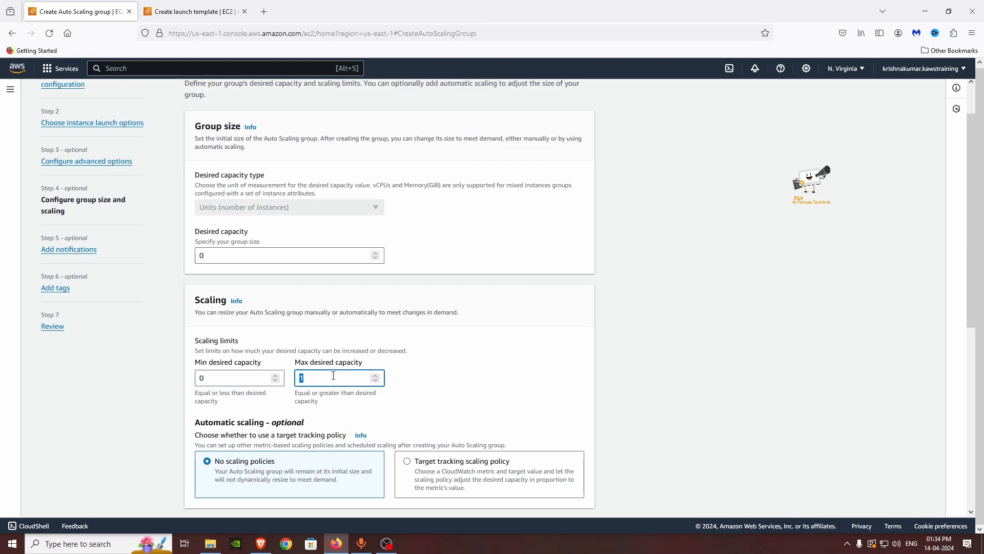
type("0")
scroll(513, 363, "down", 2)
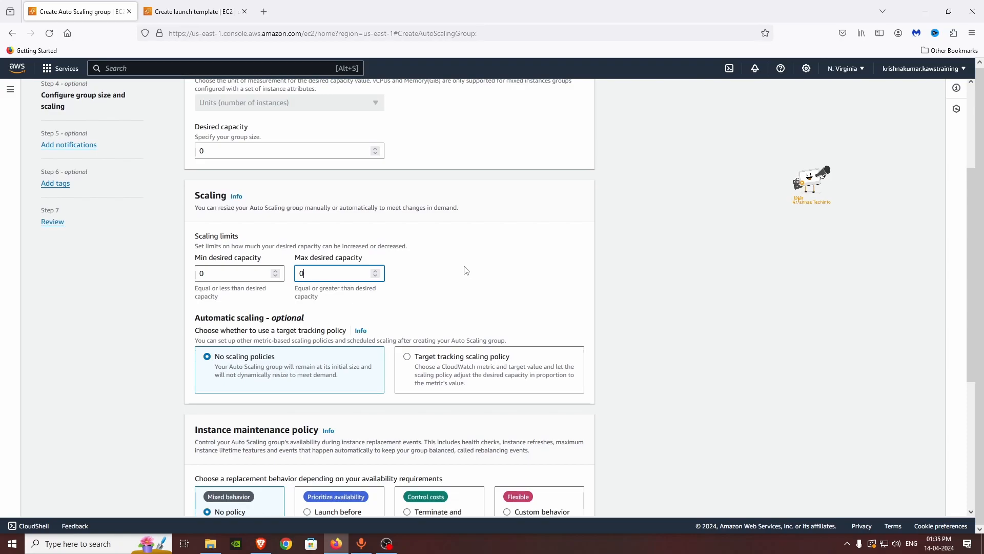
scroll(466, 270, "down", 1)
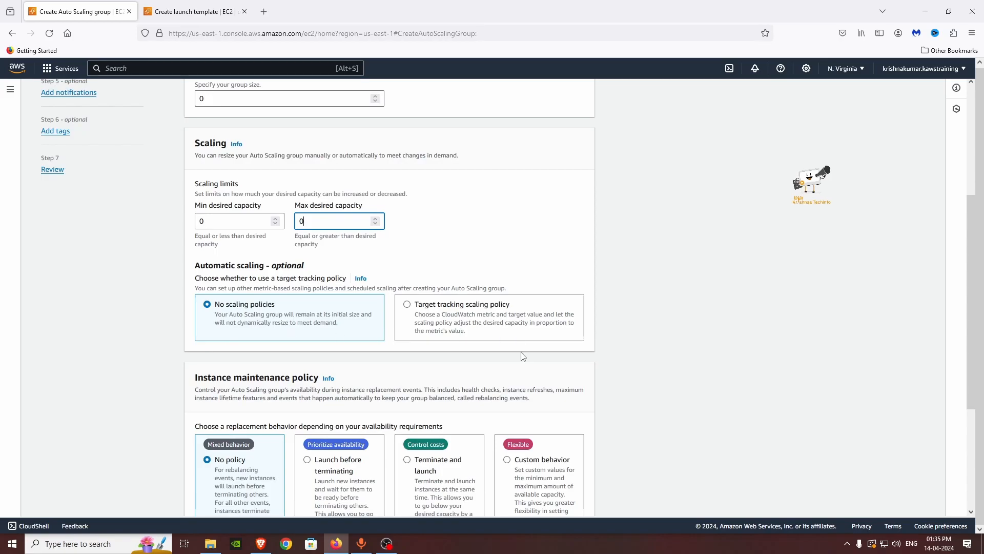
scroll(688, 413, "down", 2)
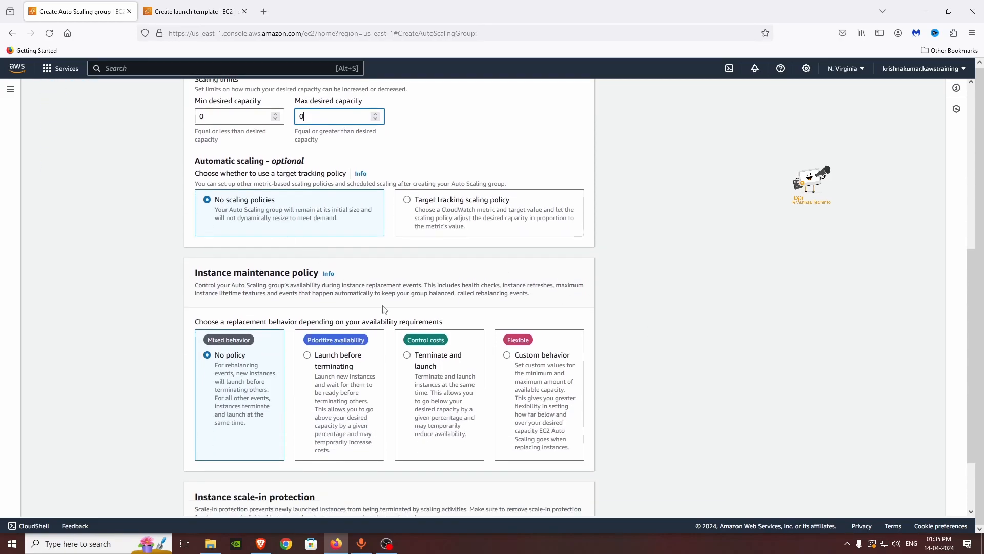
scroll(325, 351, "down", 1)
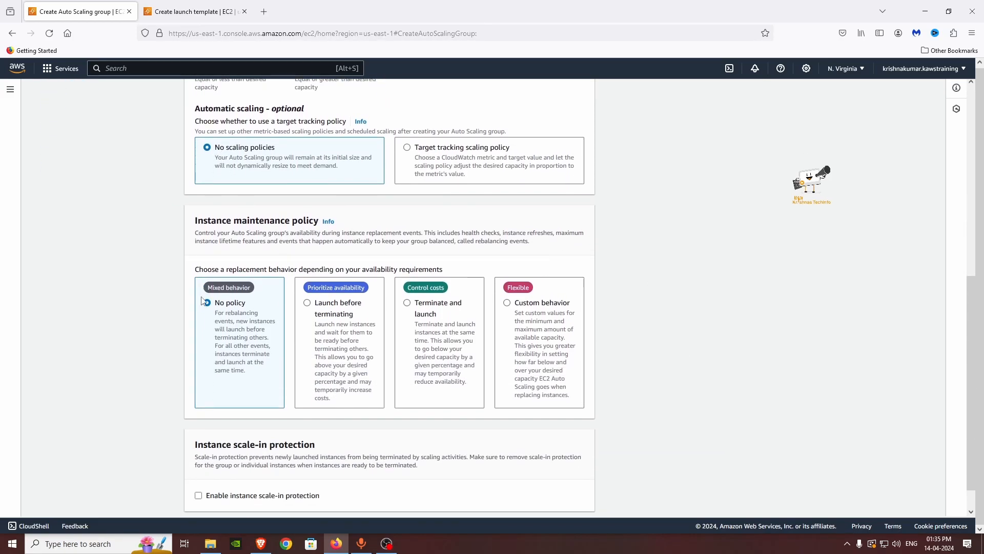
scroll(205, 301, "down", 1)
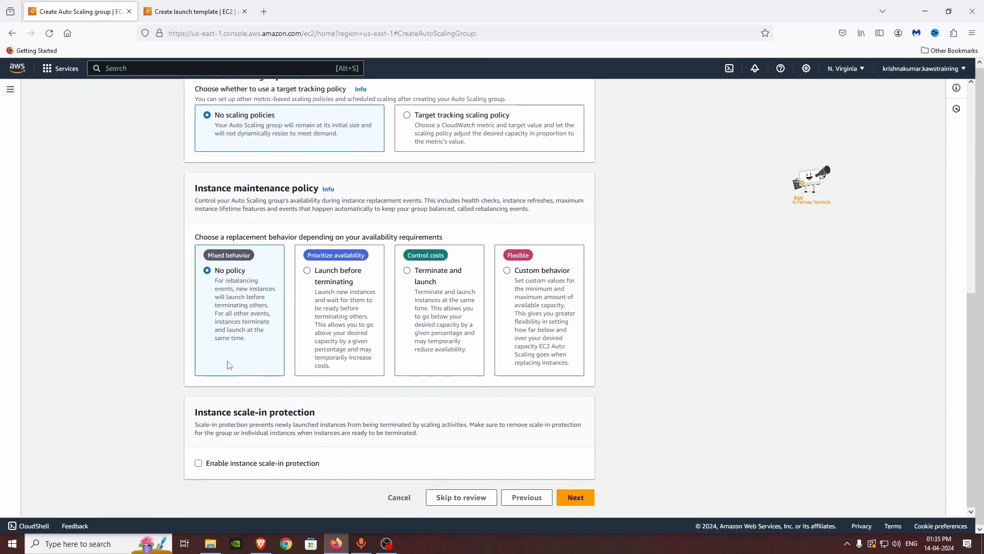
left_click(590, 508)
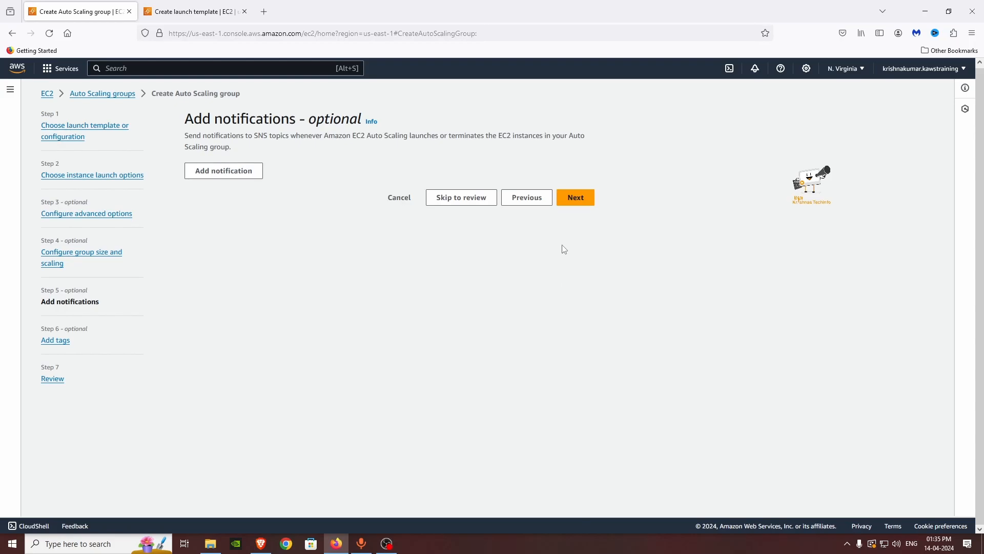
Step: Skip notifications and tags, review the settings, and create the demo Auto Scaling group
left_click(575, 198)
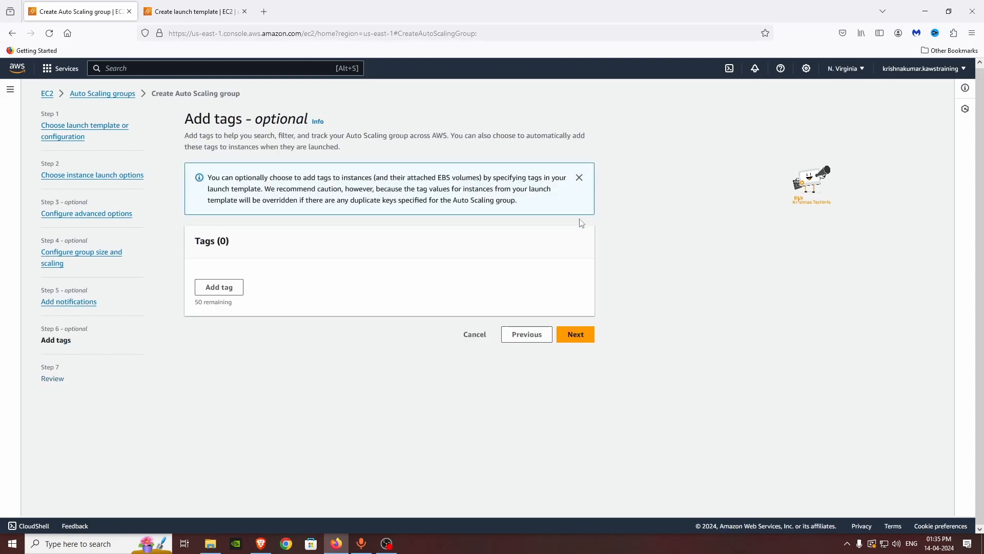
left_click(576, 334)
scroll(642, 428, "down", 15)
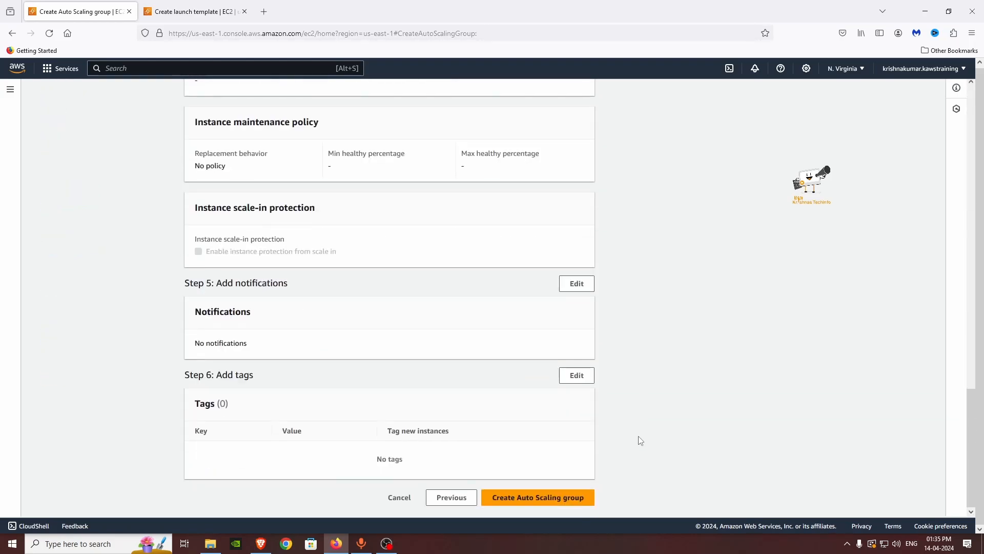
left_click(570, 505)
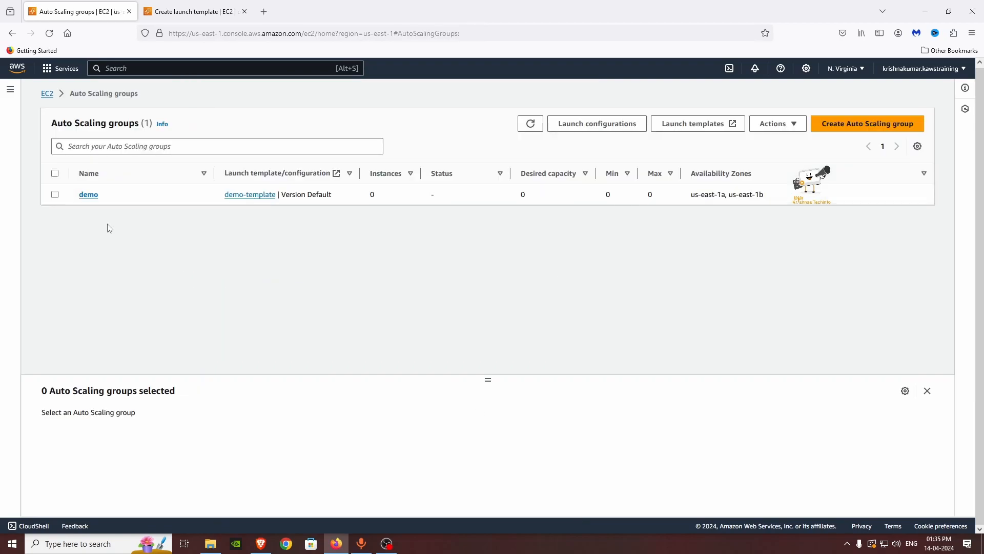
Step: Open the demo group's Automatic scaling tab and review its empty dynamic, predictive and scheduled policies
left_click(88, 194)
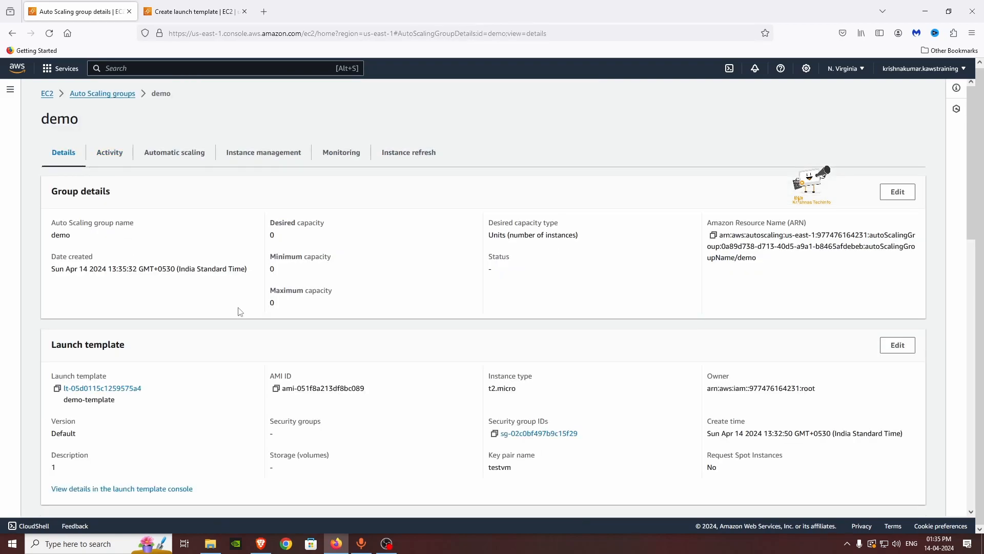
left_click(186, 155)
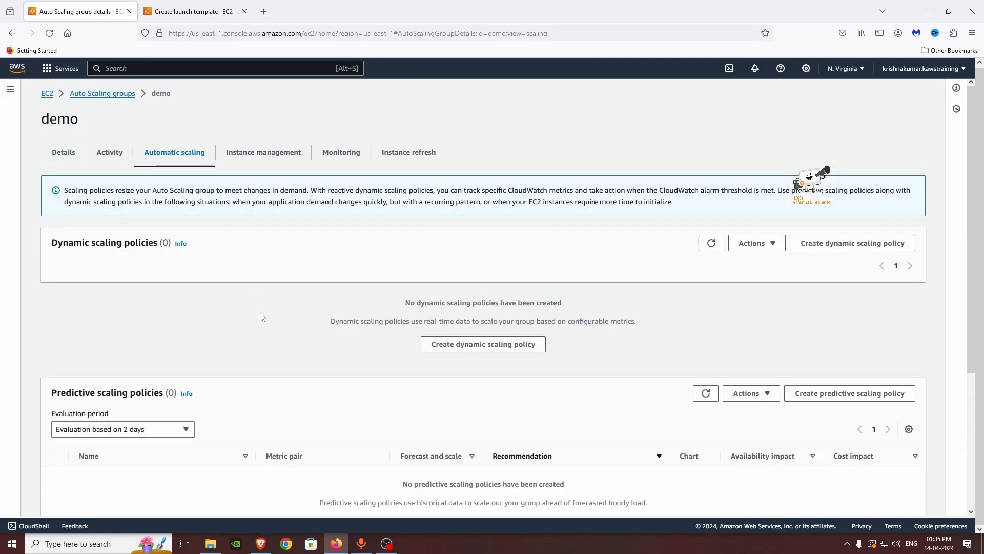
scroll(264, 323, "down", 4)
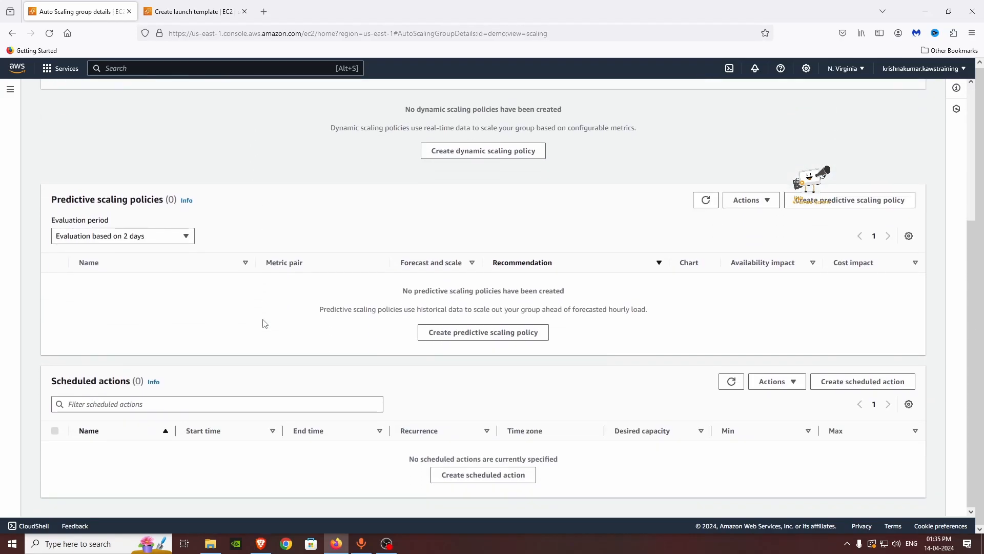
scroll(310, 454, "up", 1)
scroll(309, 454, "up", 3)
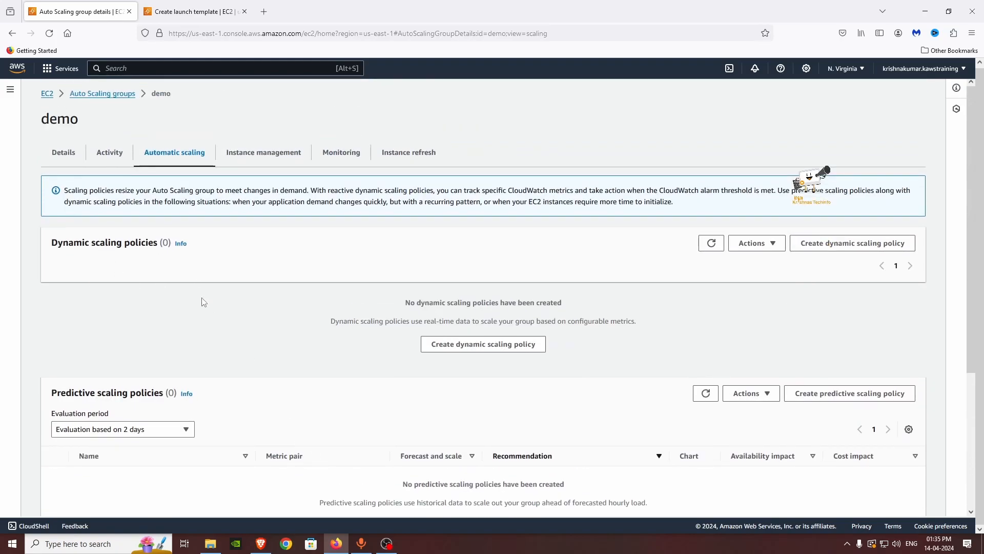
scroll(216, 363, "down", 1)
scroll(191, 352, "down", 3)
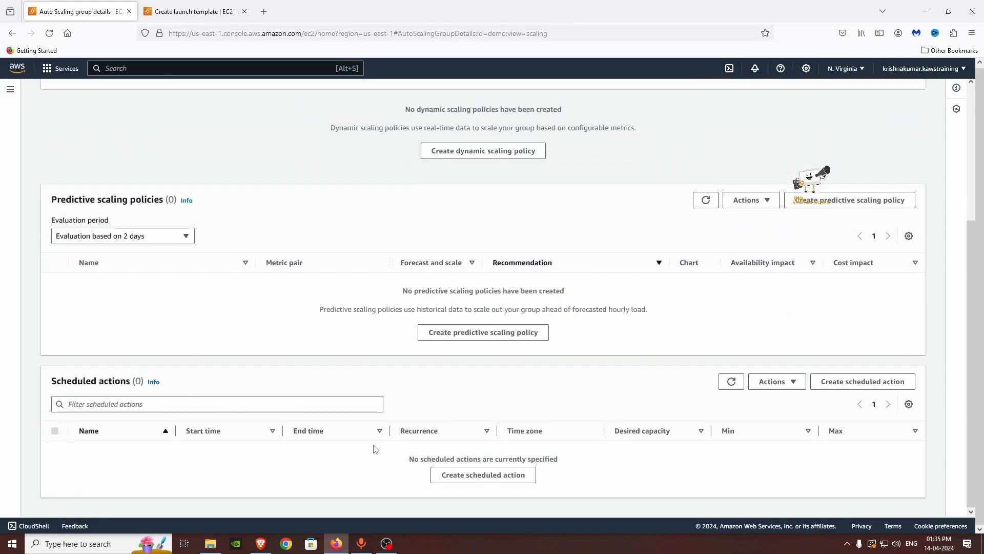
Step: Start a scheduled action named 'test' with desired 3, minimum 1 and maximum 5
left_click(501, 475)
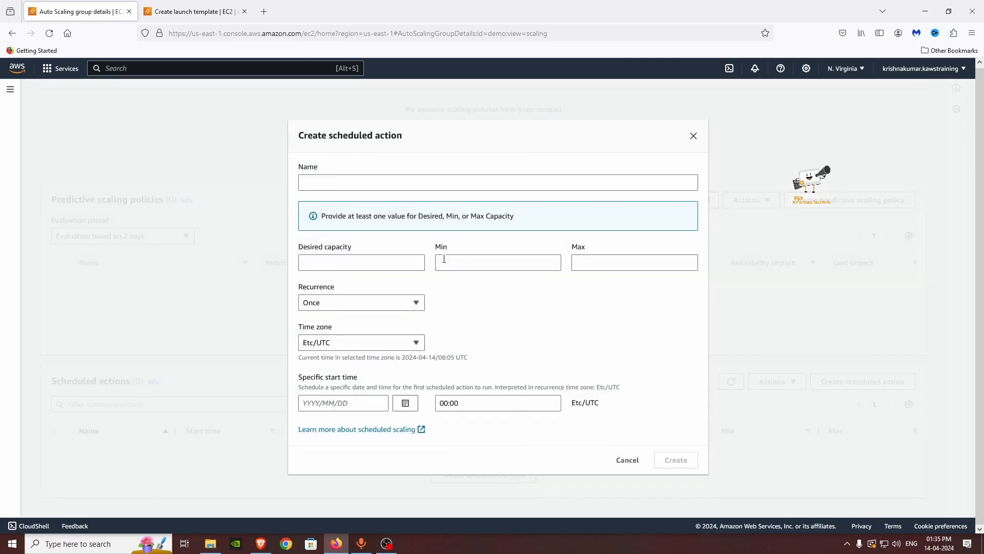
left_click(349, 186)
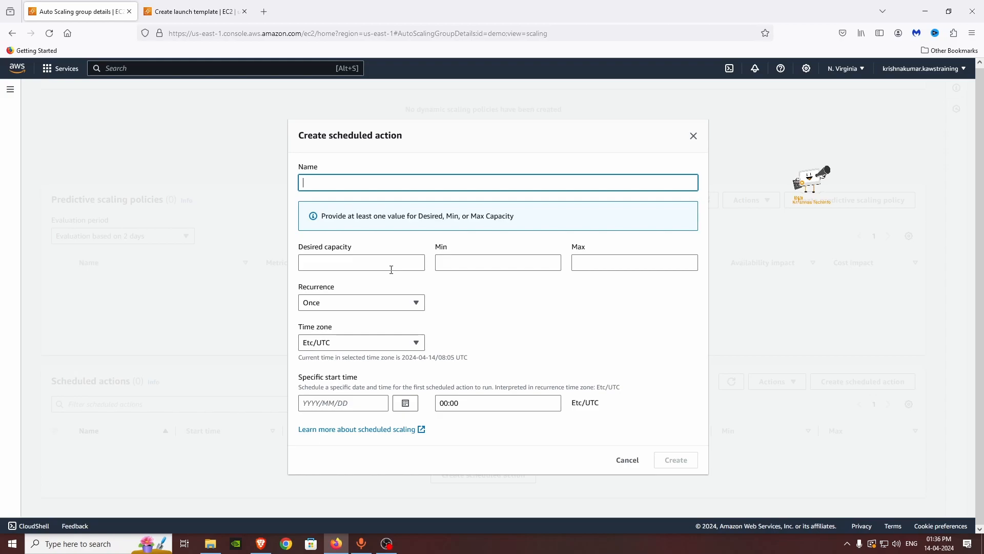
left_click(392, 266)
left_click(338, 177)
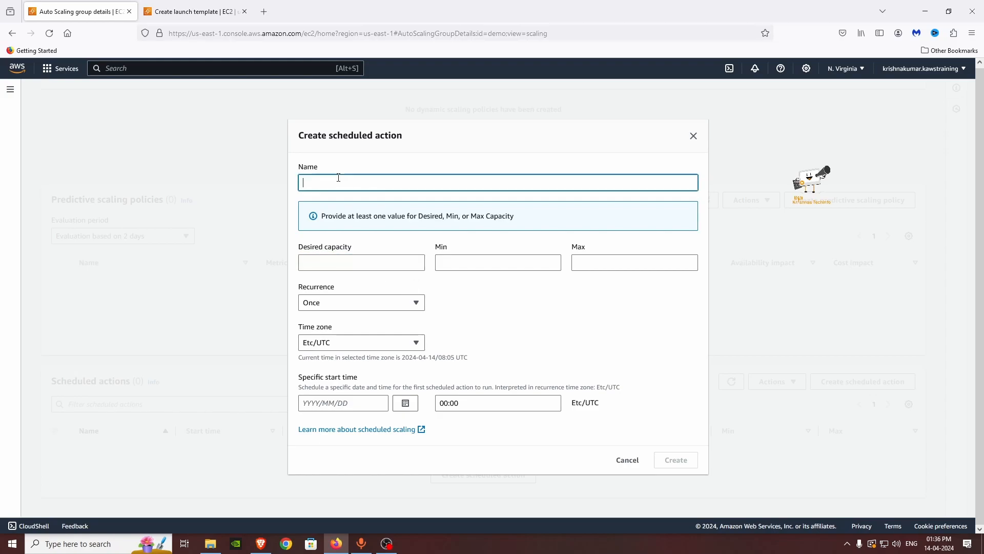
type("test")
left_click(342, 264)
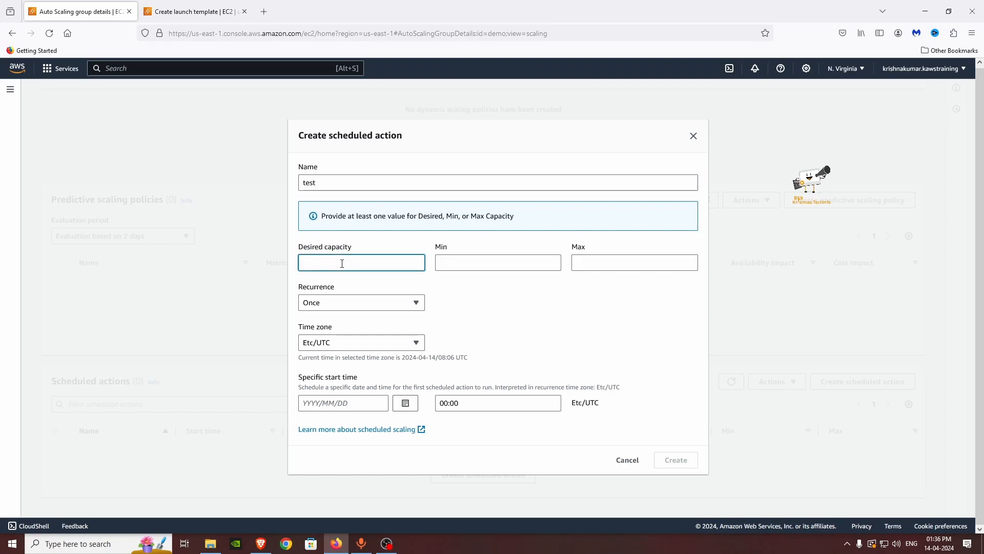
left_click(510, 265)
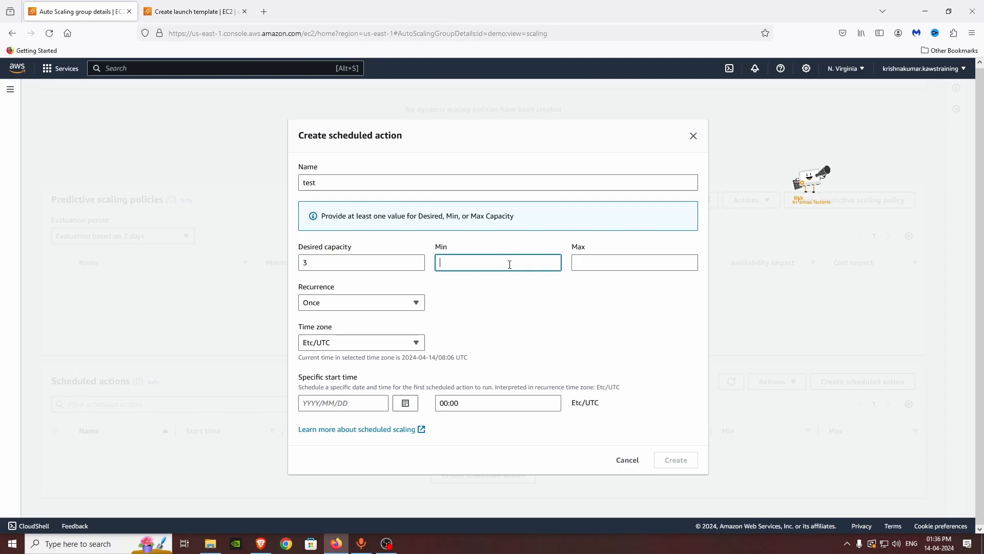
left_click(598, 259)
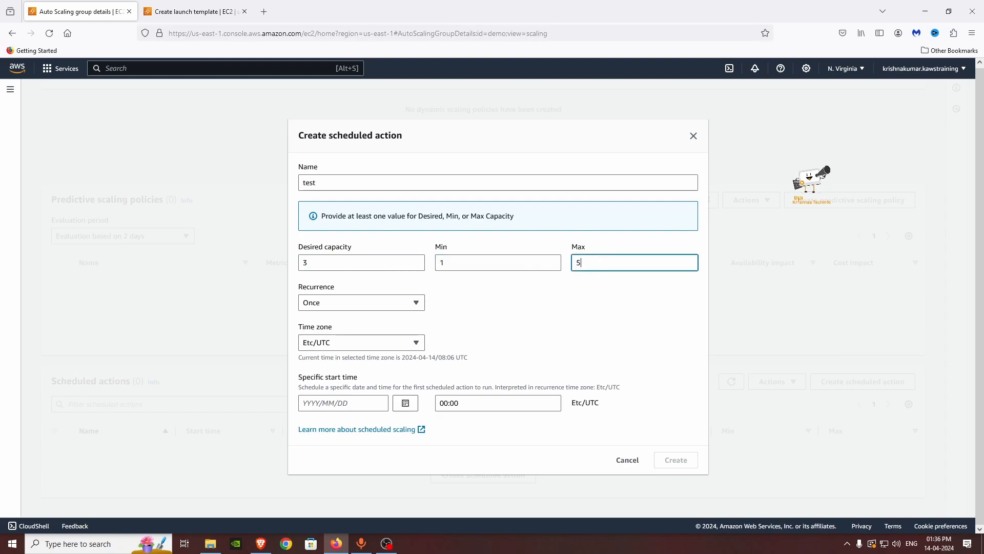
Step: Keep recurrence at Once and time zone at Etc/UTC, then move to the start date
left_click(382, 305)
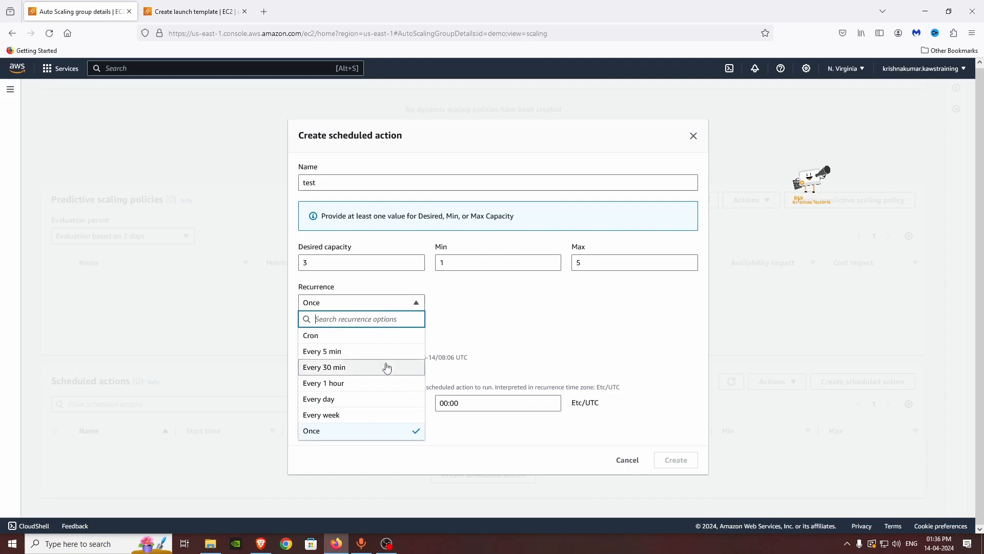
left_click(504, 316)
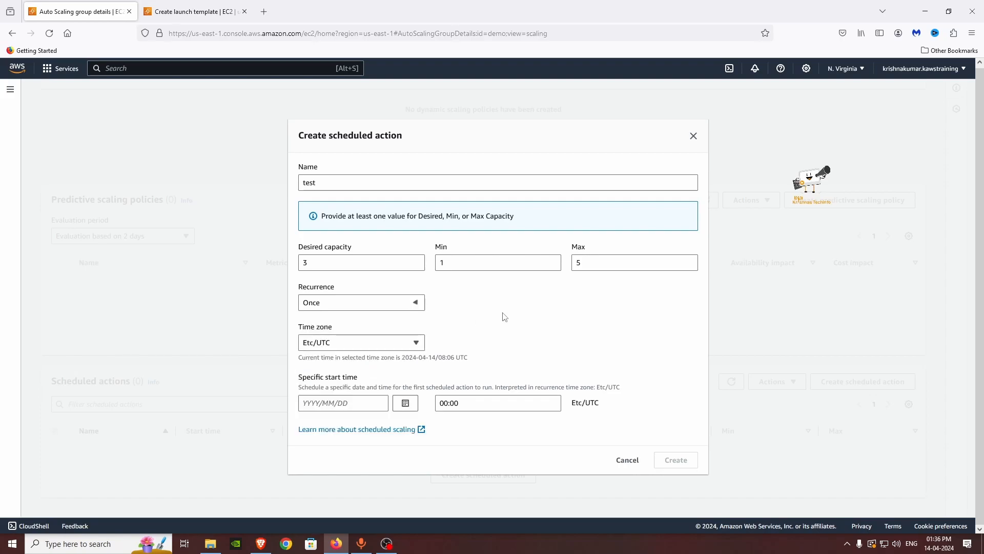
left_click(389, 343)
left_click(388, 366)
left_click(338, 399)
Step: Discard the scheduled action and review a predictive scaling policy on CPU utilization
left_click(633, 463)
left_click(484, 436)
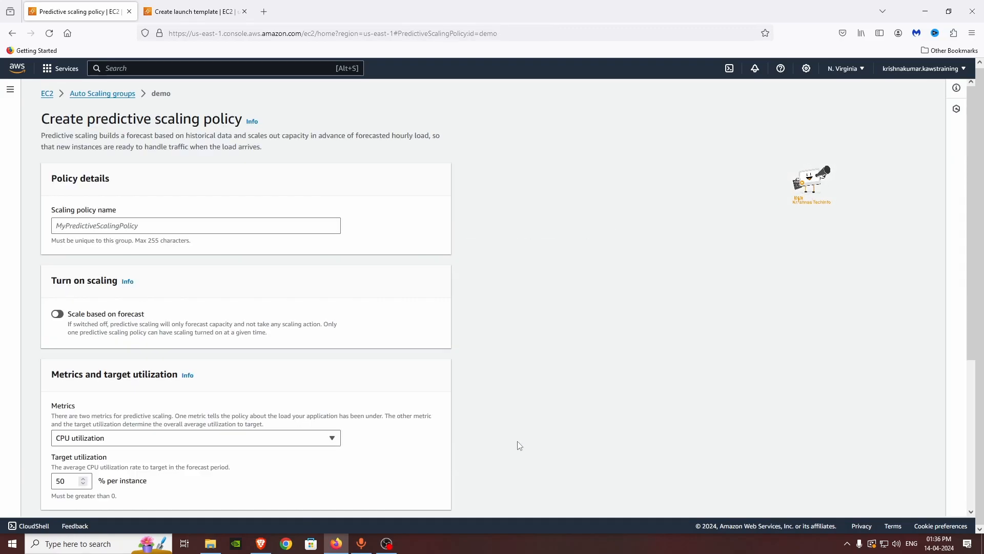
scroll(158, 312, "down", 3)
left_click(138, 271)
left_click(139, 270)
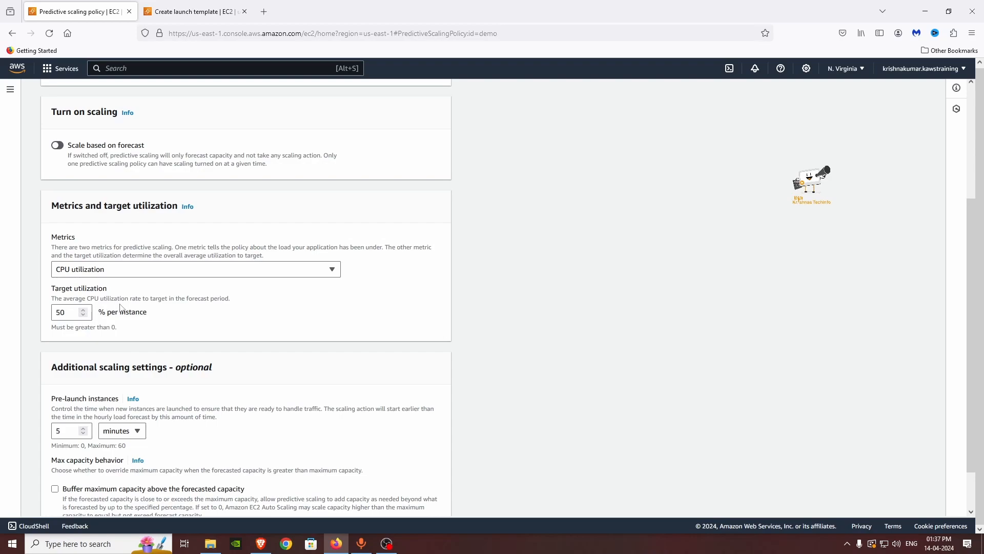
scroll(131, 347, "up", 1)
scroll(161, 399, "down", 2)
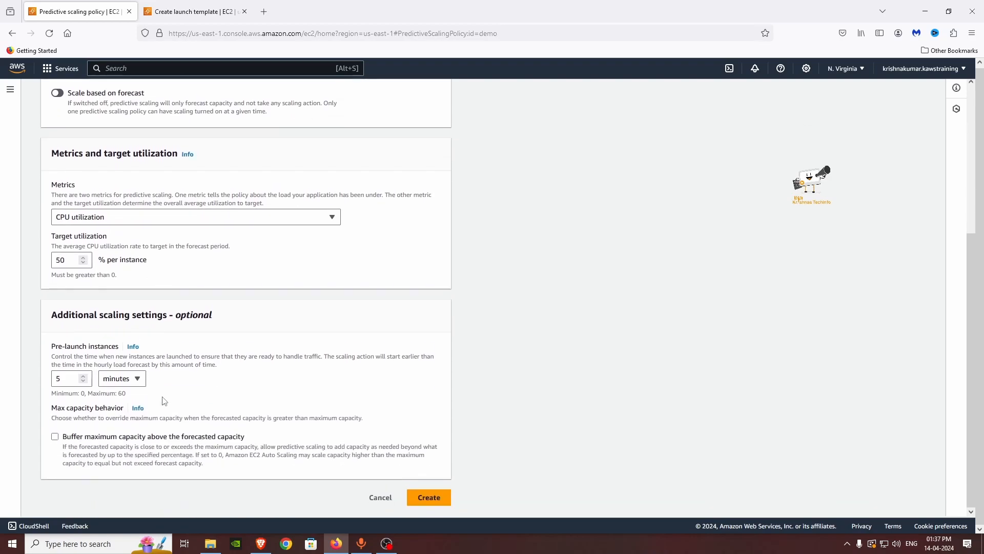
Step: Leave the predictive target utilization at 50, then start a dynamic scaling policy instead
left_click(74, 264)
left_click(83, 263)
left_click(83, 258)
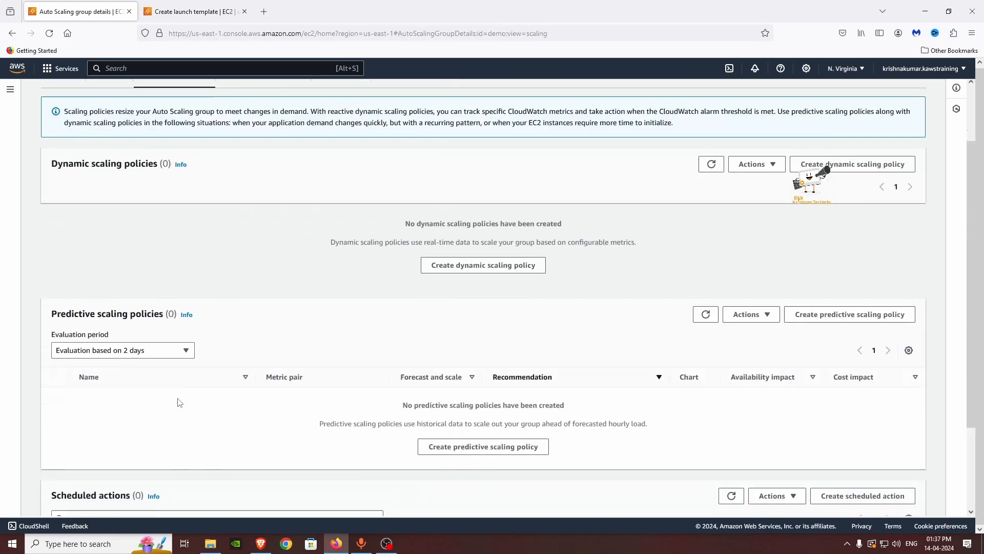
scroll(179, 403, "down", 1)
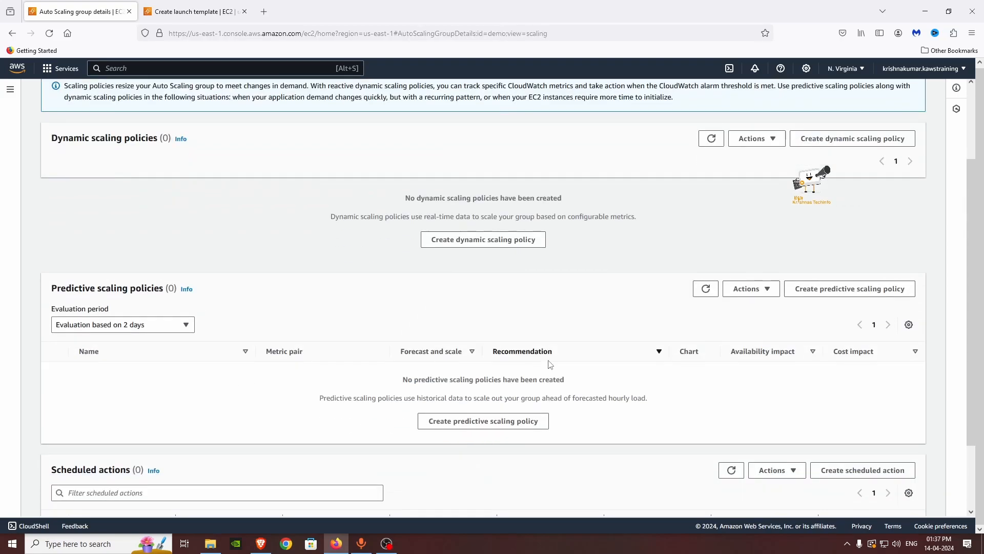
scroll(552, 364, "up", 2)
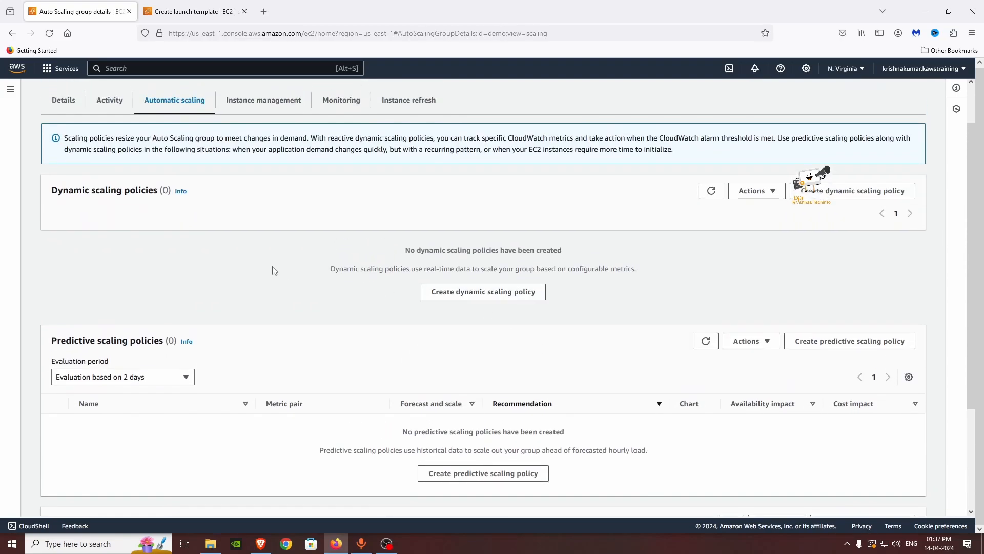
left_click(466, 298)
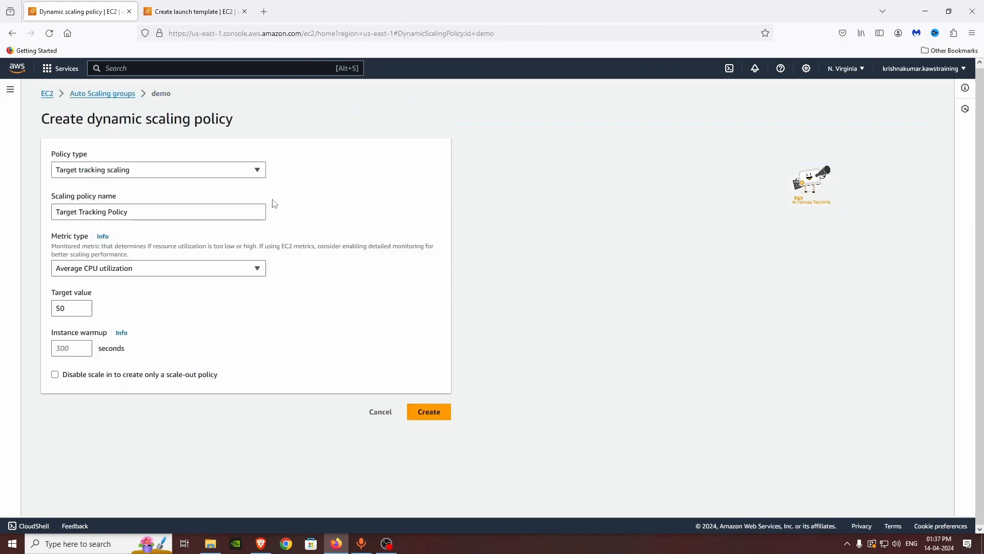
Step: Keep Target tracking scaling as the policy type, with the Average CPU utilization metric
left_click(136, 171)
left_click(137, 173)
left_click(137, 175)
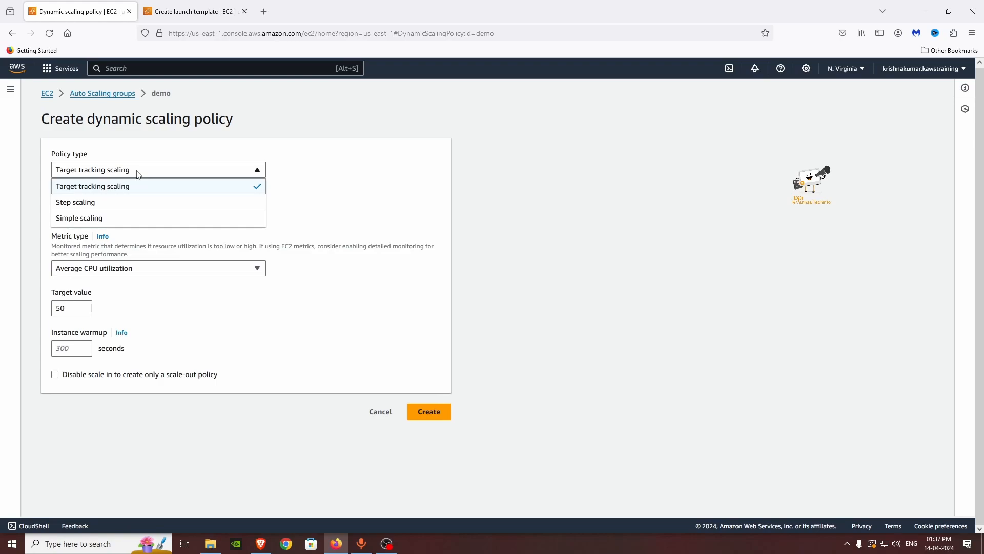
left_click(138, 175)
left_click(135, 213)
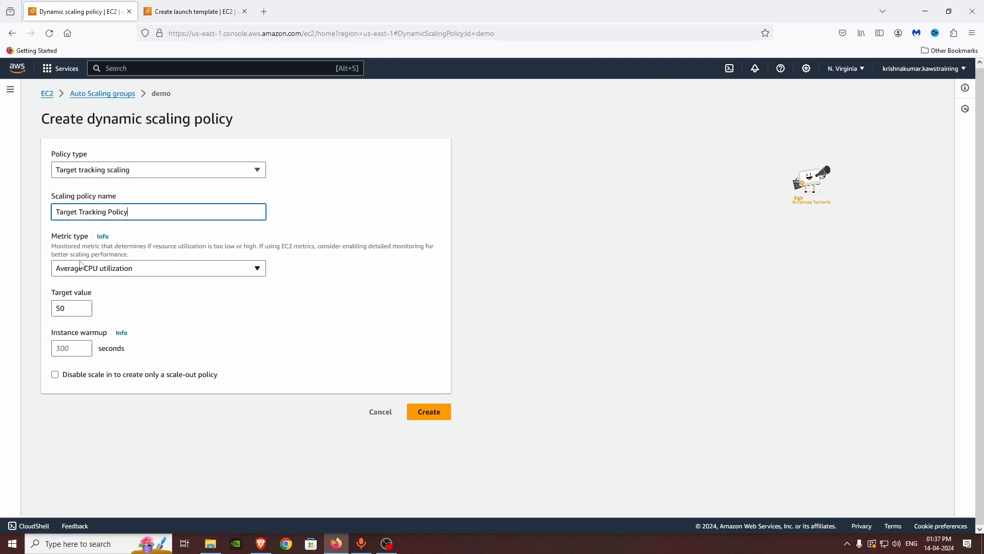
left_click(97, 275)
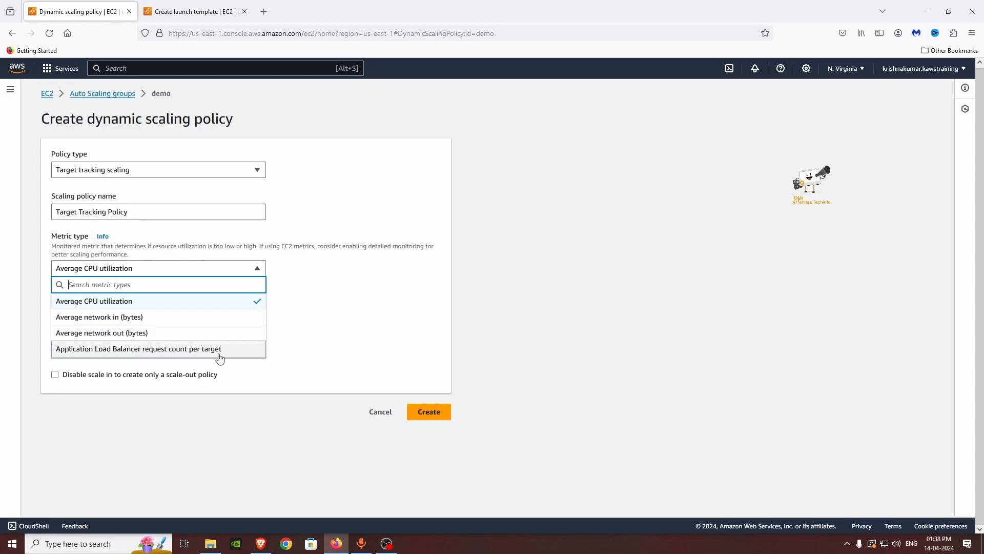
left_click(364, 308)
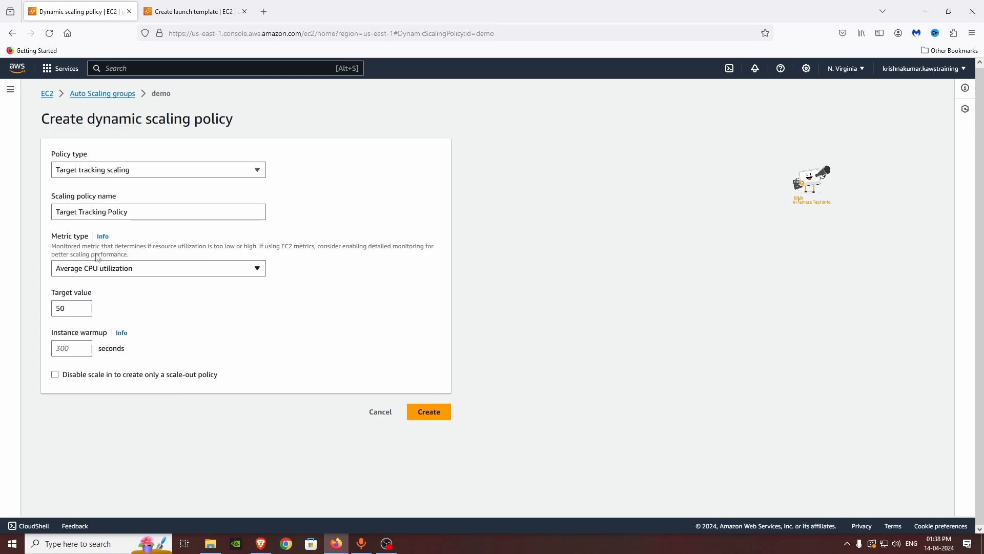
Step: Look at Step scaling's alarm and Add action options, then create the Target Tracking Policy
left_click(118, 171)
left_click(114, 204)
right_click(114, 210)
left_click(366, 229)
left_click(105, 260)
left_click(161, 260)
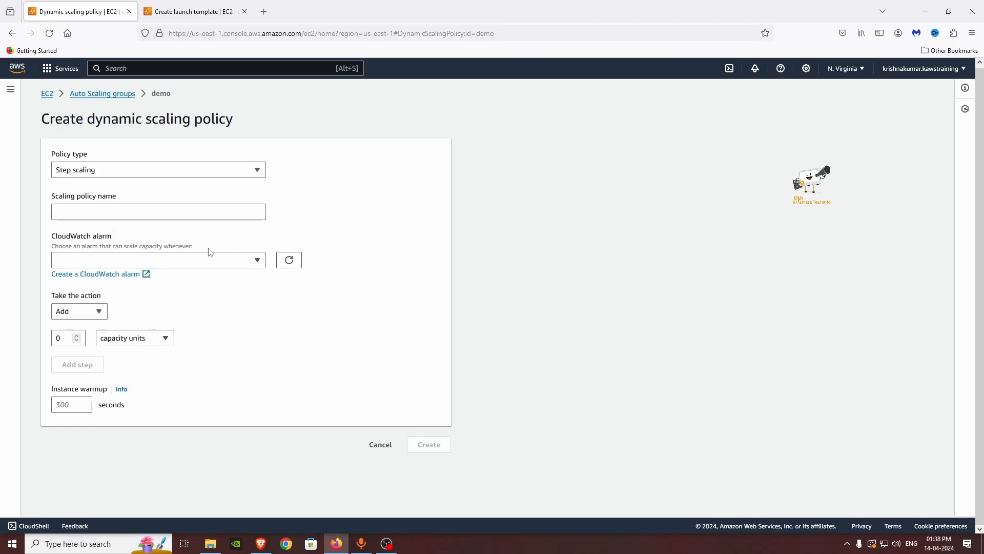
left_click(72, 315)
left_click(75, 317)
left_click(77, 311)
left_click(218, 312)
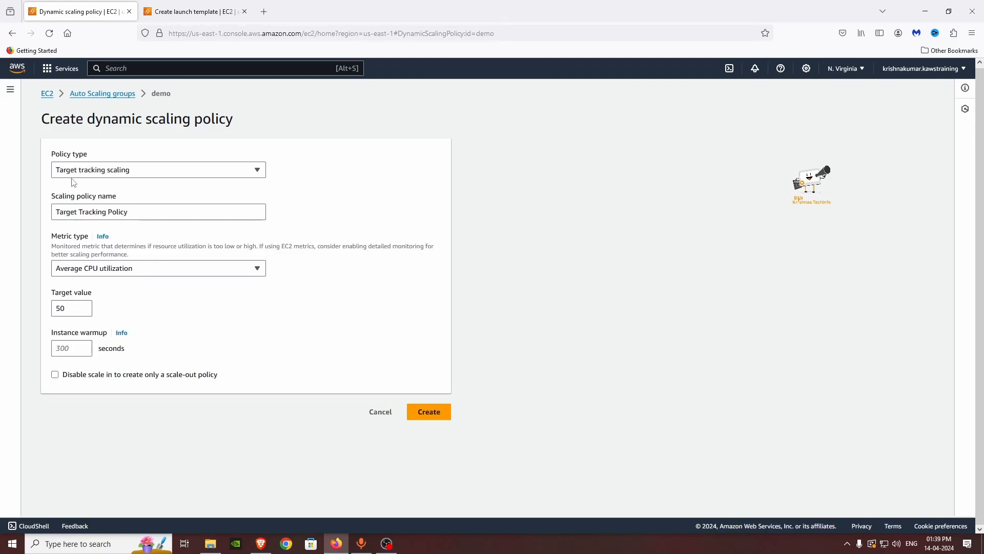
left_click(104, 212)
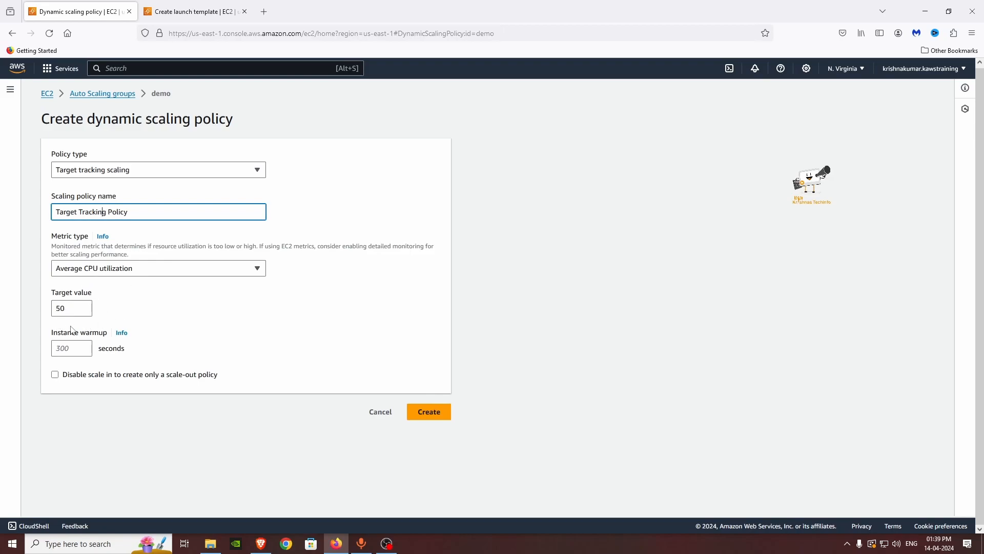
left_click(432, 412)
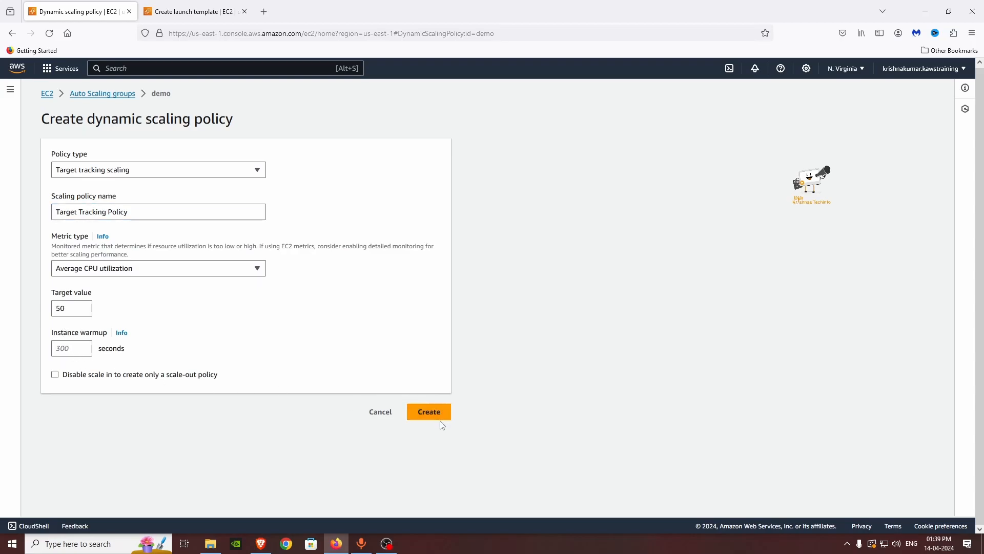
Step: Edit the demo group's capacity to desired 1, minimum 1, maximum 3, then return to Details
left_click(64, 175)
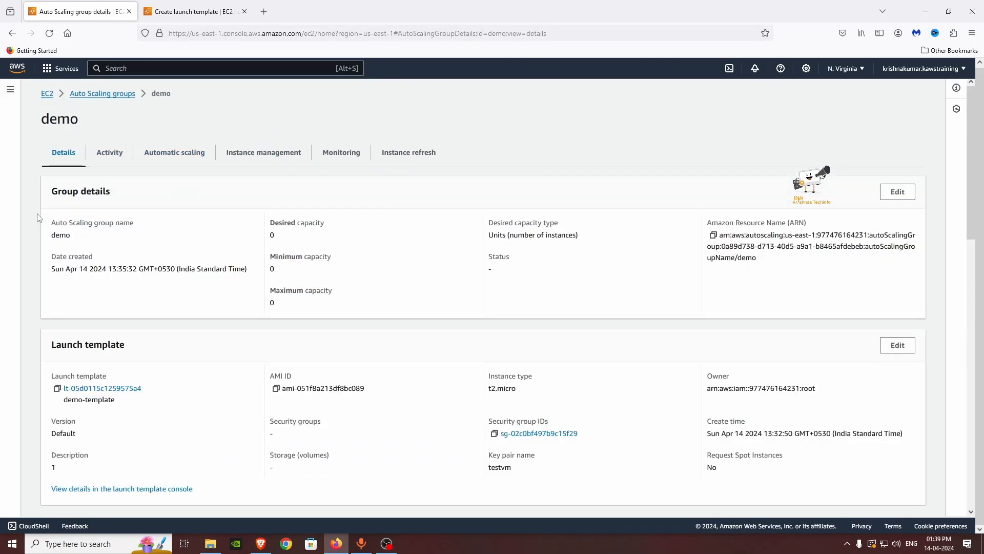
left_click(897, 192)
double_click(398, 311)
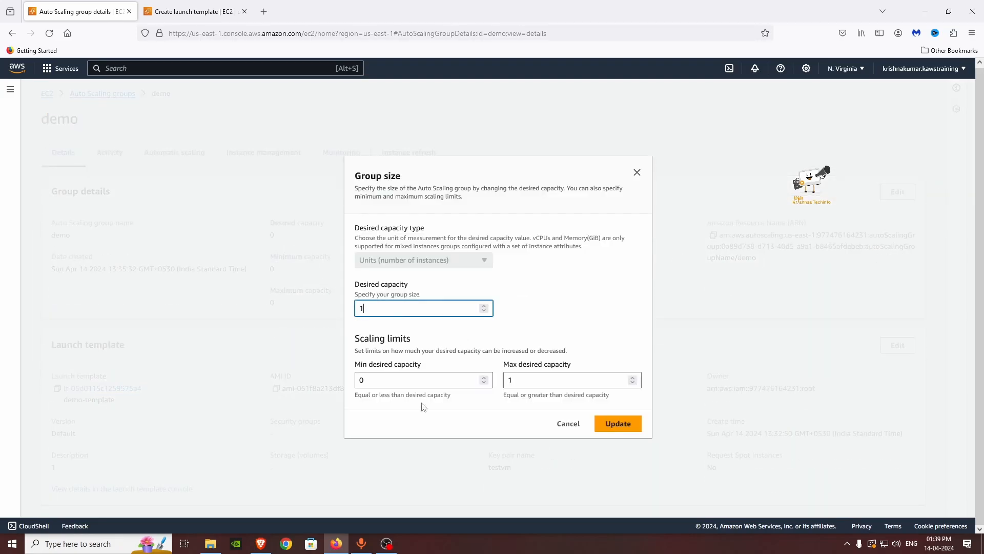
double_click(395, 381)
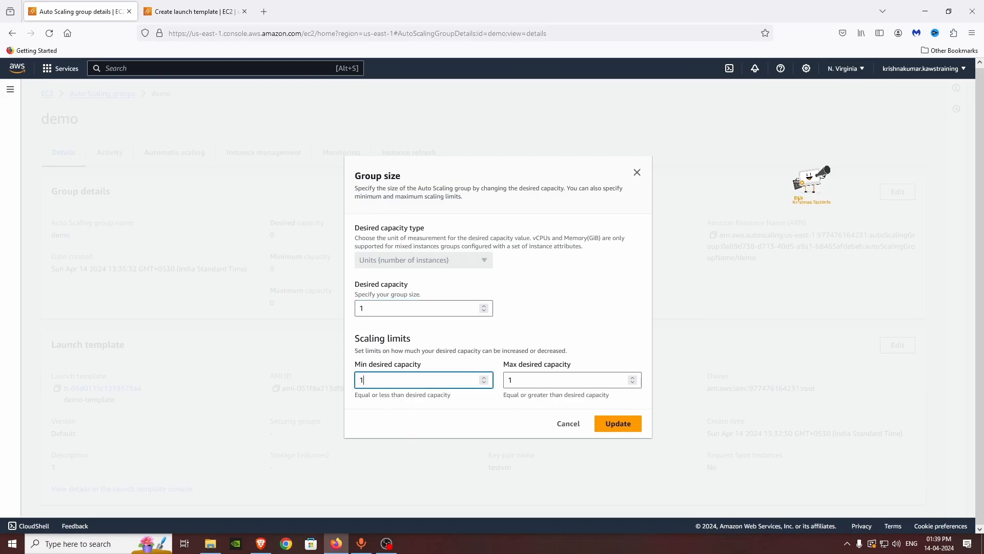
left_click(524, 380)
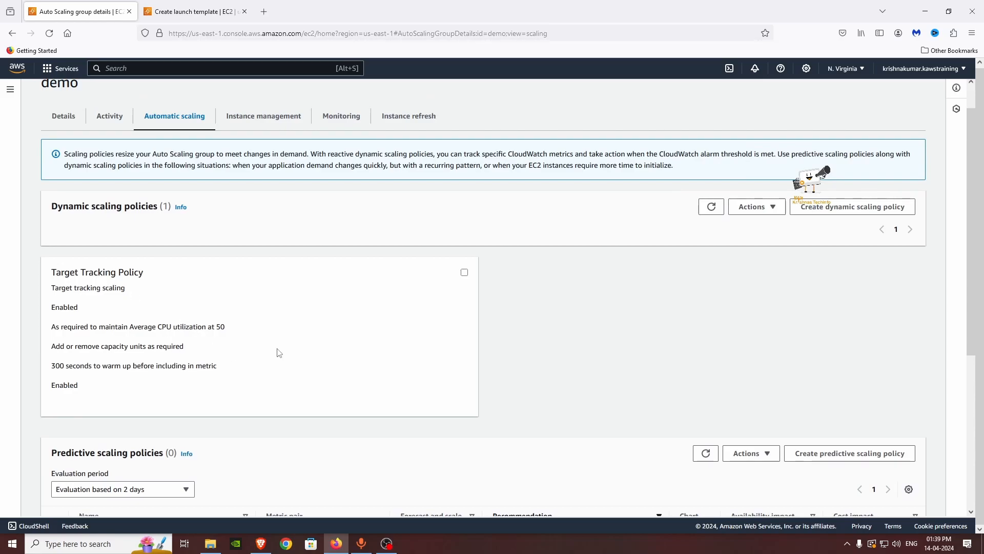
scroll(267, 328, "up", 1)
left_click(70, 162)
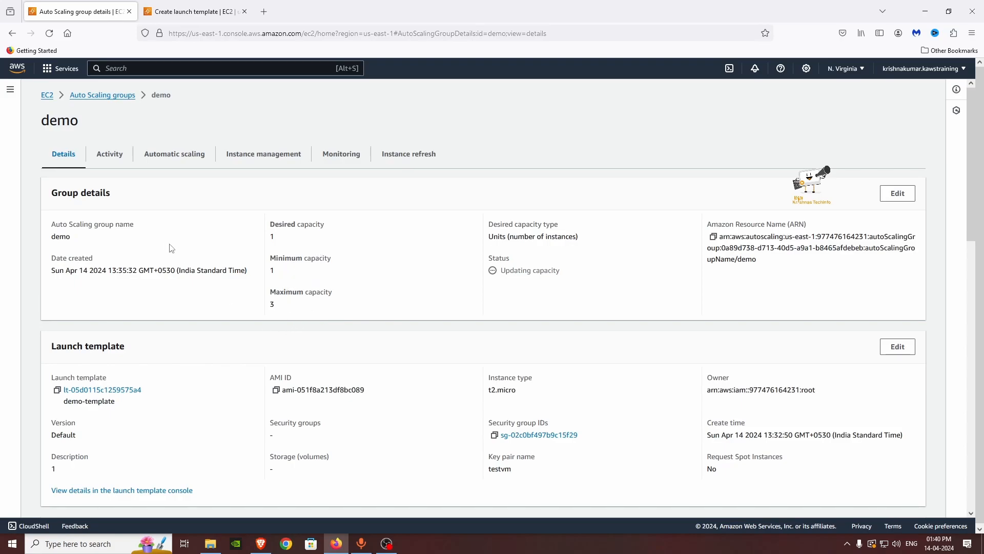
Step: Search the web for 'stress command' and open the GeeksforGeeks Linux stress article
left_click_drag(183, 12, 82, 11)
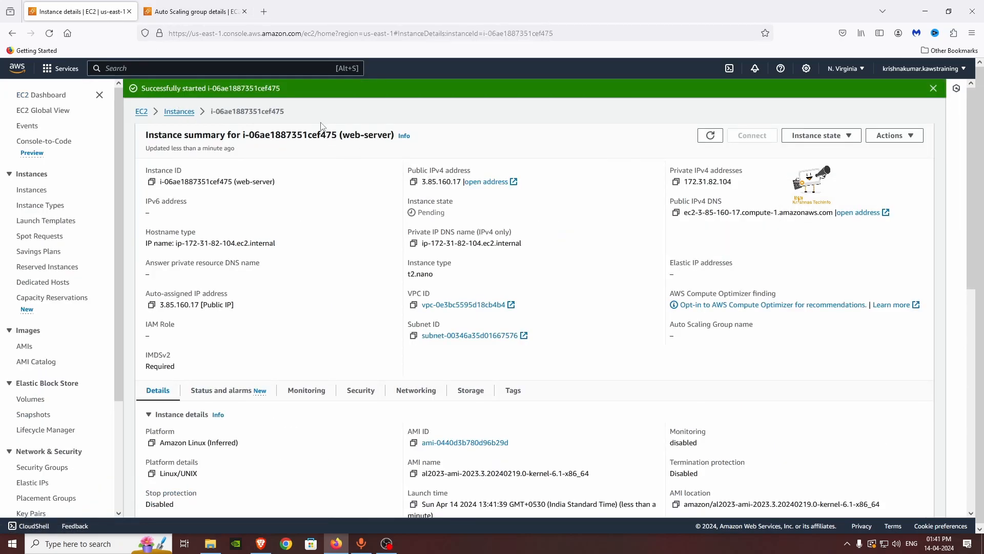
left_click(263, 12)
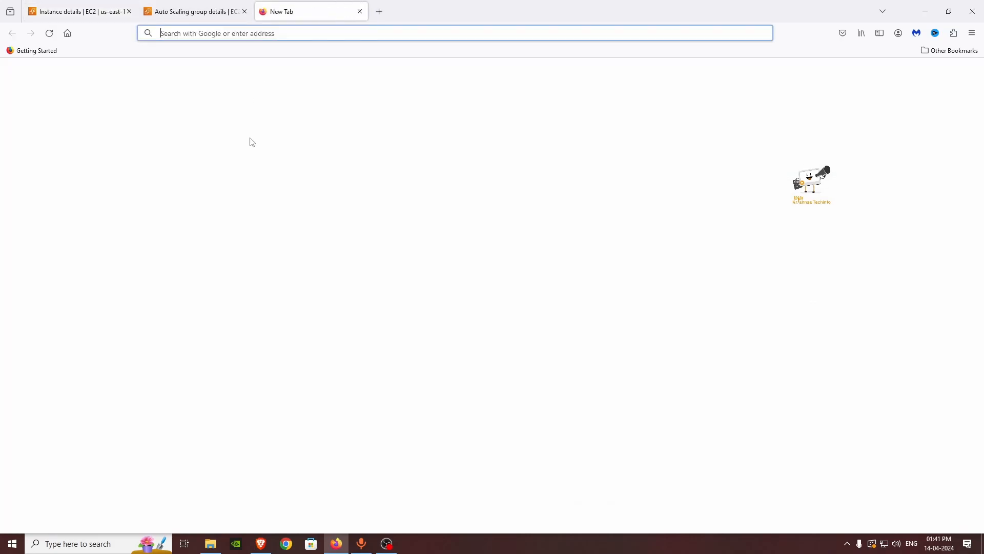
type("stress ")
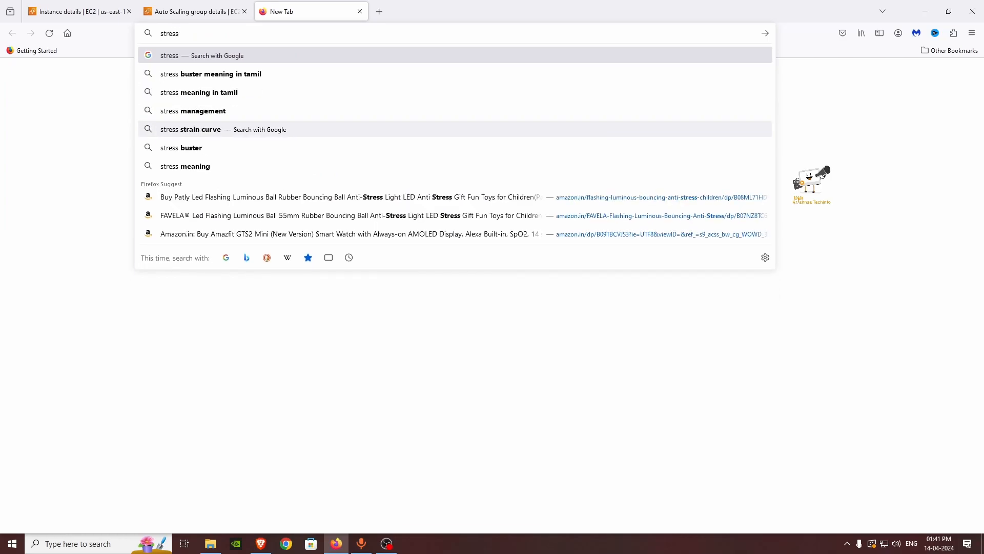
type("command")
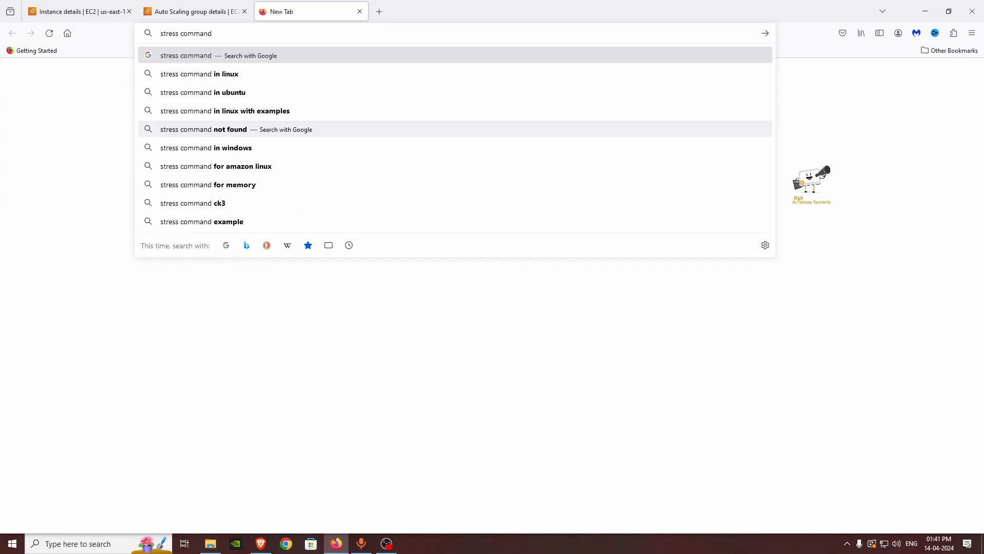
key("Return")
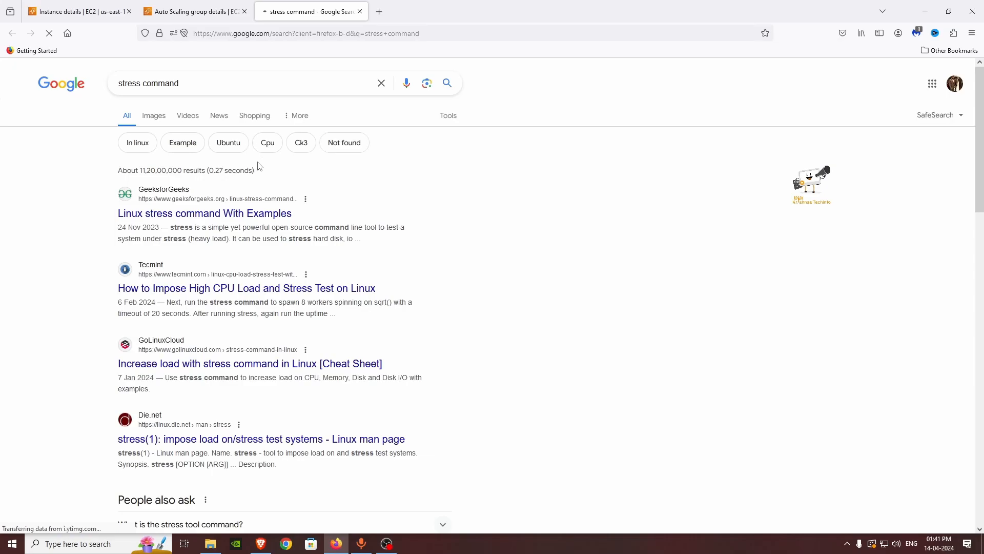
left_click(268, 216)
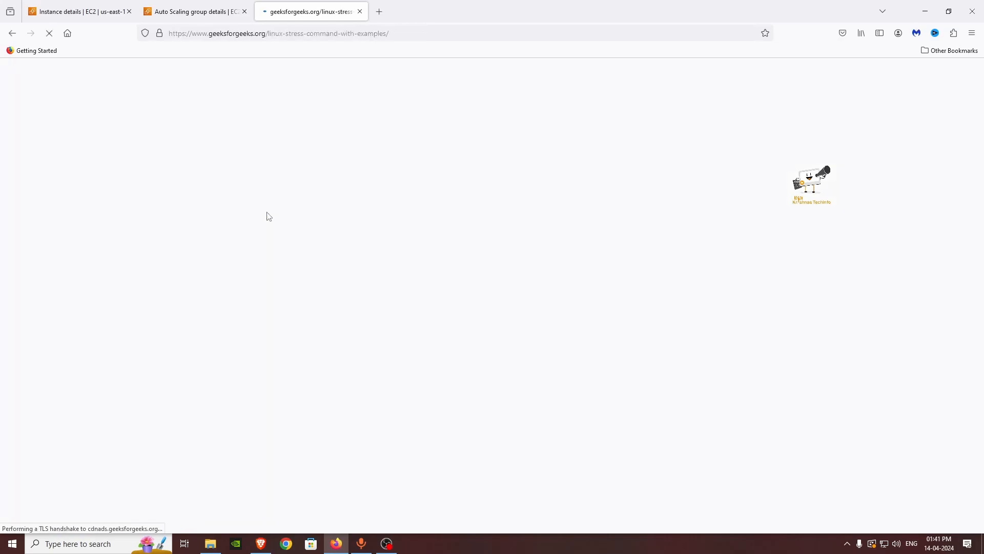
scroll(376, 262, "down", 6)
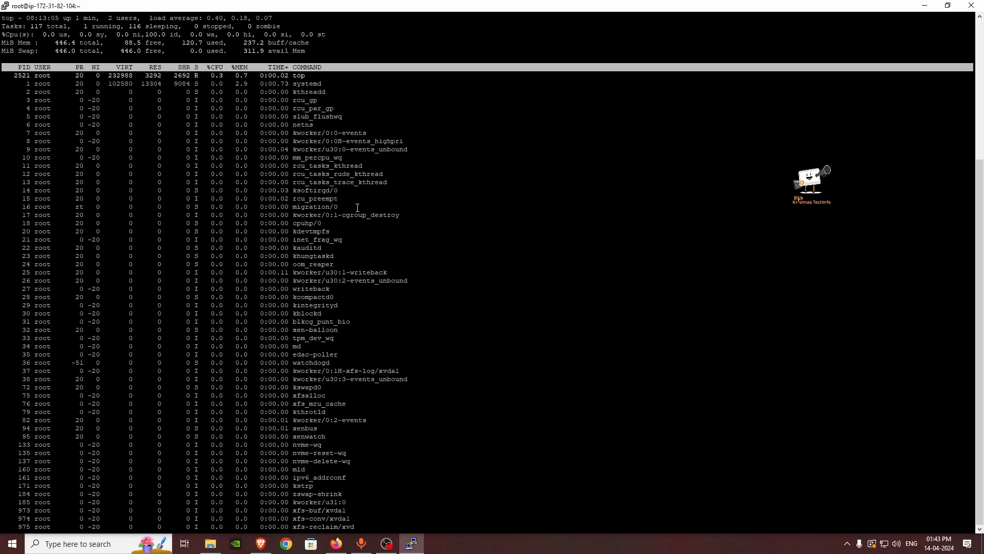
Step: Quit top on the instance and read through the stress command article
key("q")
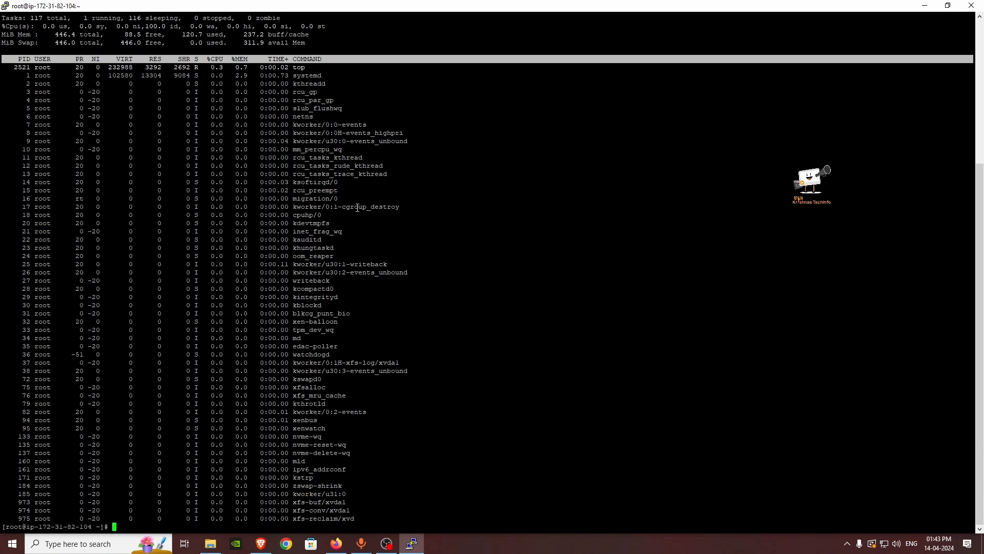
left_click(337, 543)
left_click(308, 11)
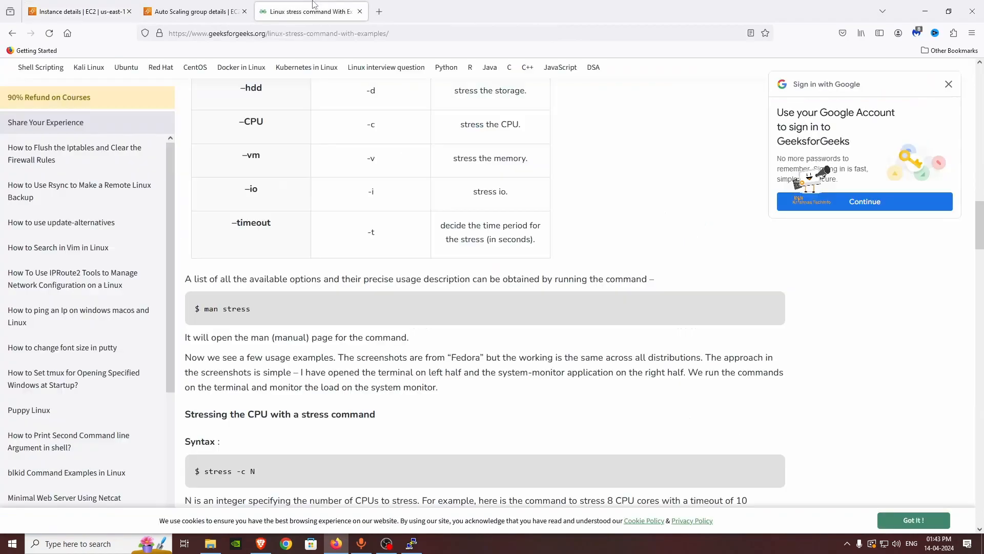
scroll(330, 460, "up", 15)
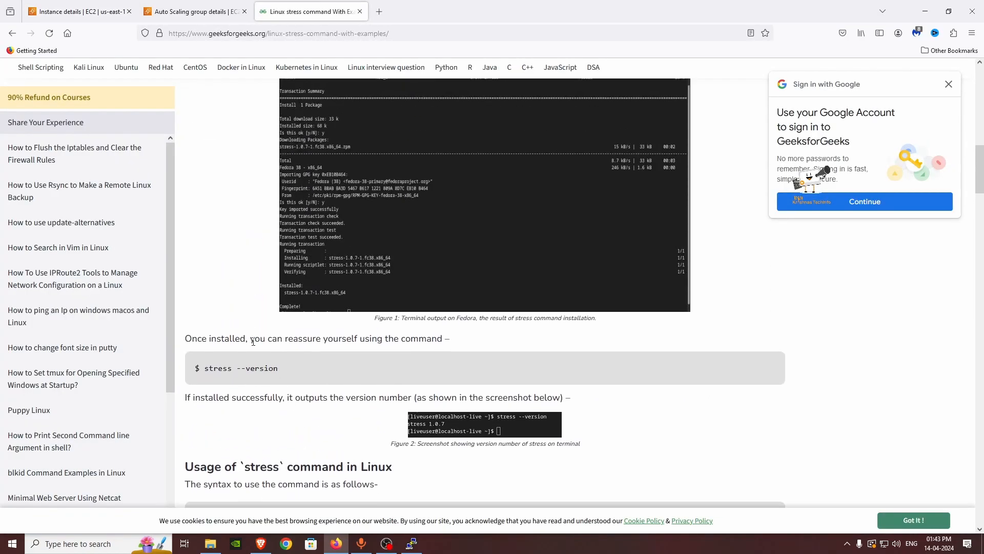
scroll(250, 384, "up", 1)
Step: Answer y to install the stress package via dnf, then check the article's usage examples
key("alt+Tab")
type("y")
key("Return")
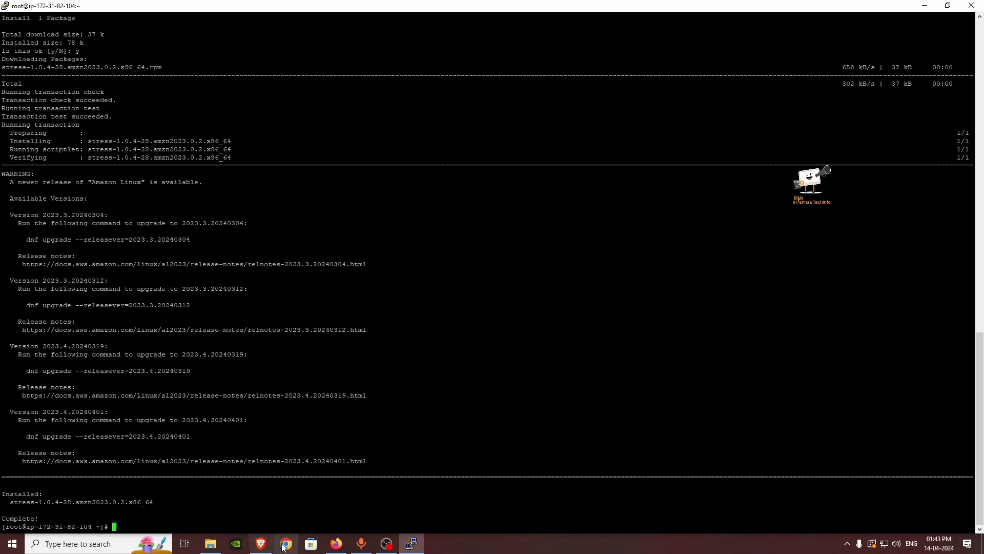
left_click(337, 543)
scroll(300, 292, "down", 1)
scroll(258, 317, "down", 10)
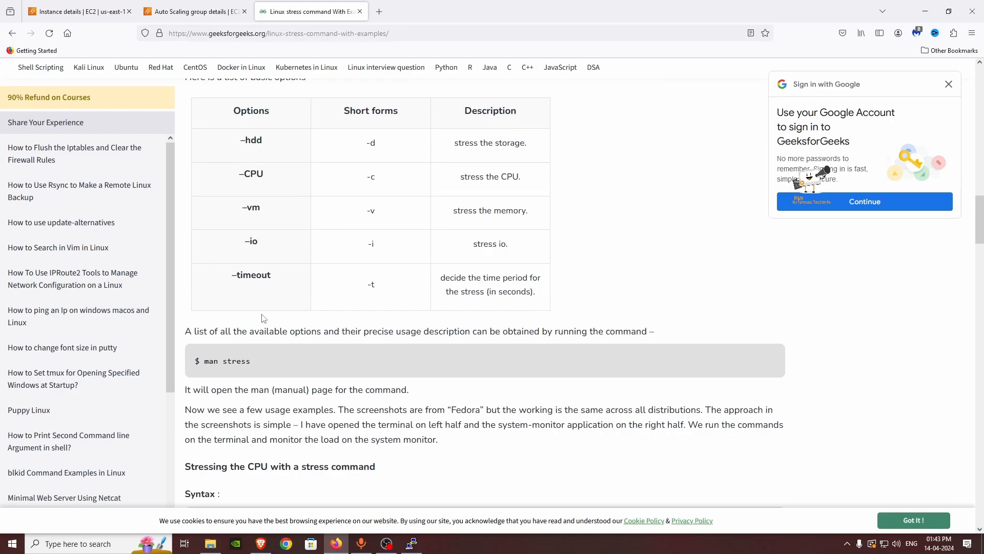
scroll(252, 323, "down", 3)
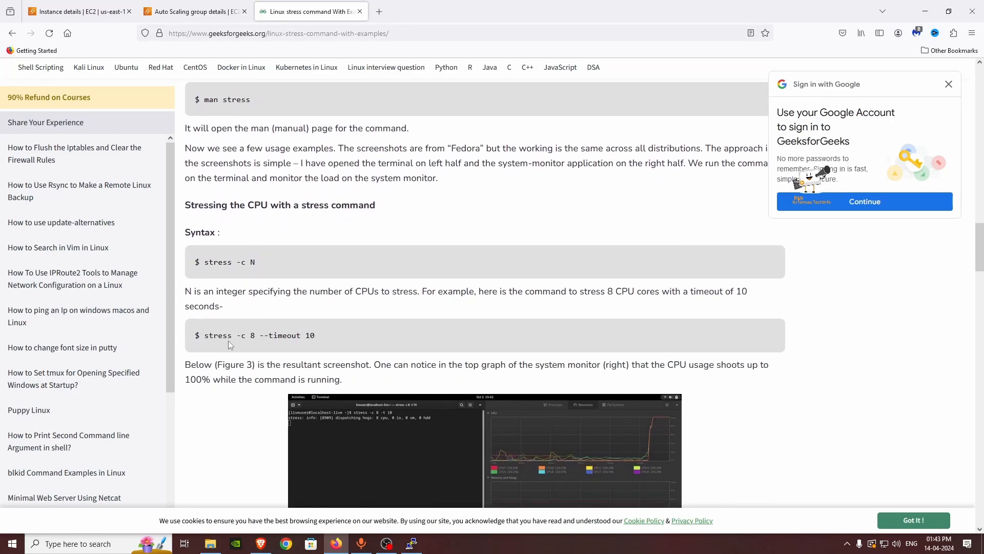
key("alt+Tab")
Step: Run 'stress -c 8' and log in to a duplicate PuTTY session as ec2-user
type("8")
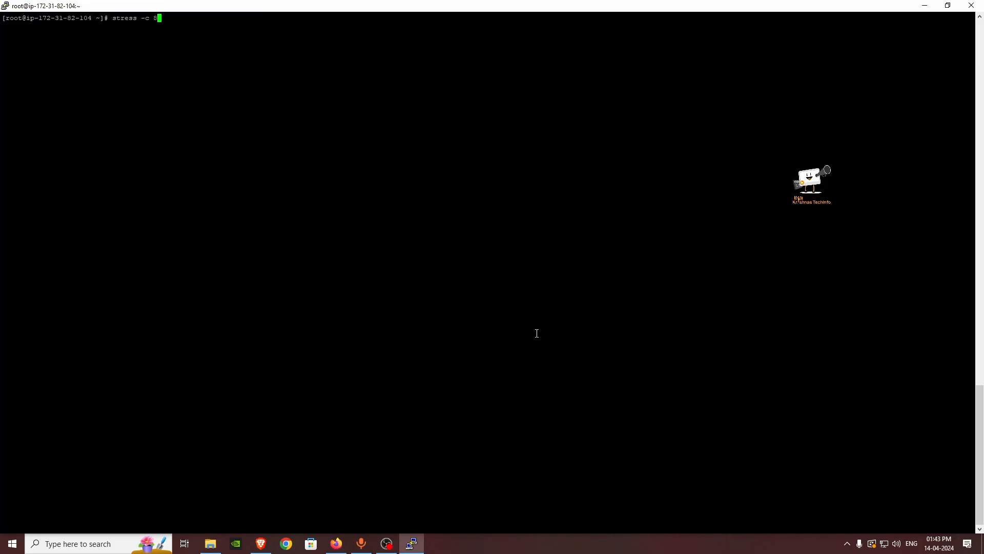
key("Return")
right_click(303, 6)
left_click(328, 121)
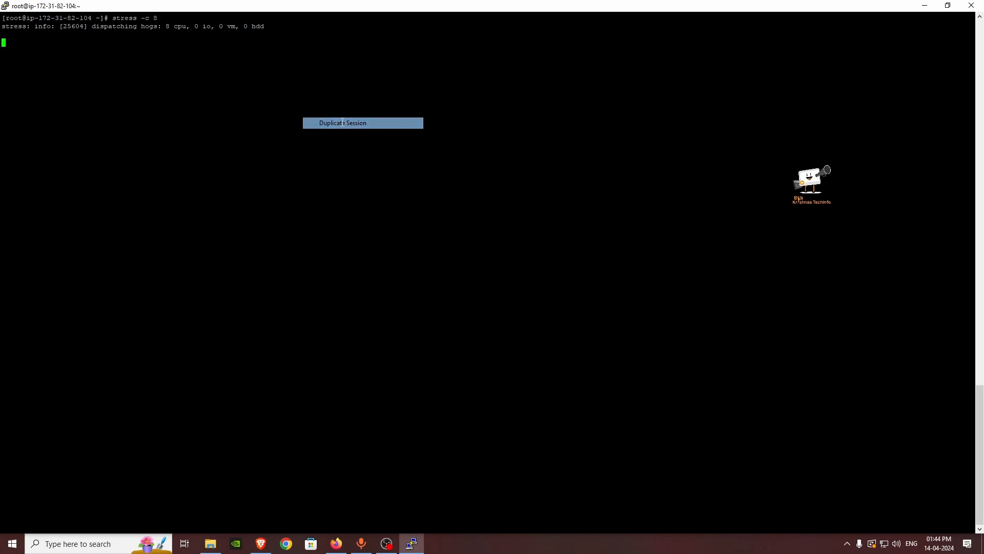
type("ec2-user")
key("Return")
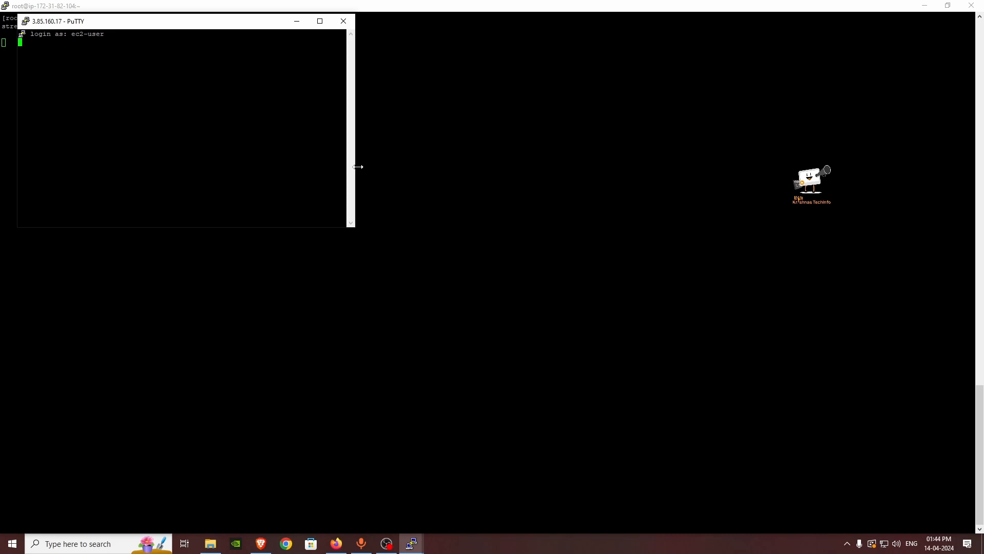
Step: As root, run top with full command lines in a maximized window, then view instance monitoring
right_click(319, 128)
type("to")
type("p")
key("Return")
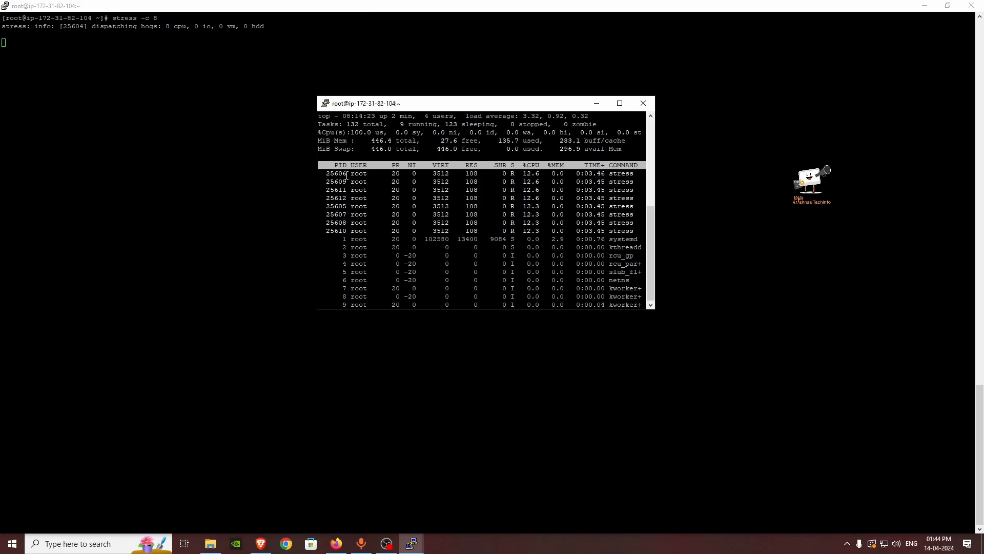
key("c")
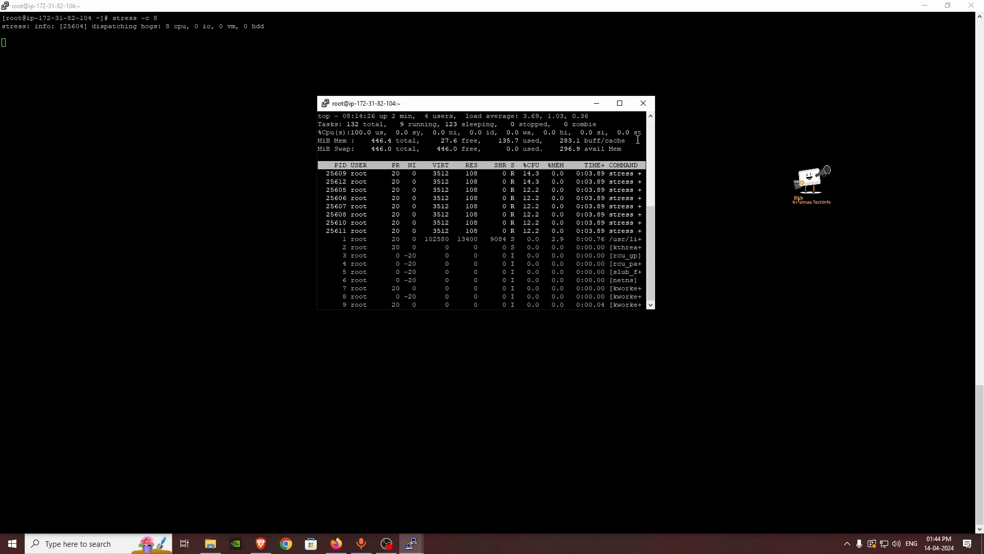
left_click(620, 103)
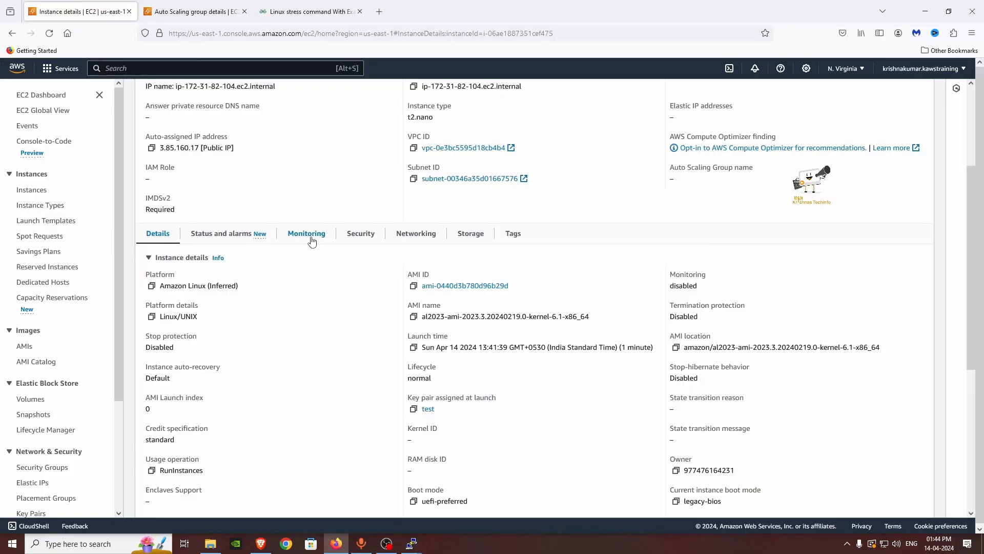
left_click(309, 235)
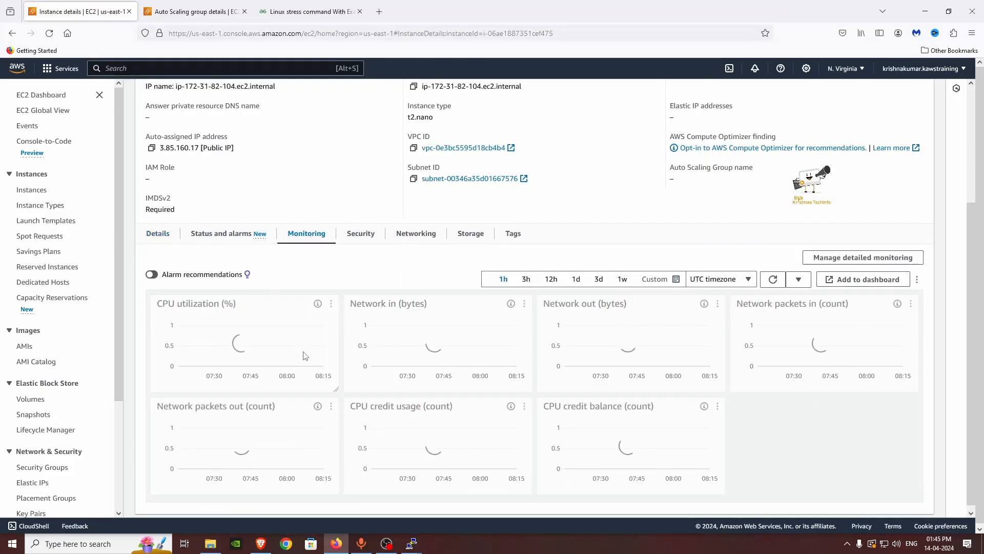
Step: Enlarge the web-server's CPU utilization chart and refresh it to show about 30.66%
left_click(246, 347)
mouse_move(842, 217)
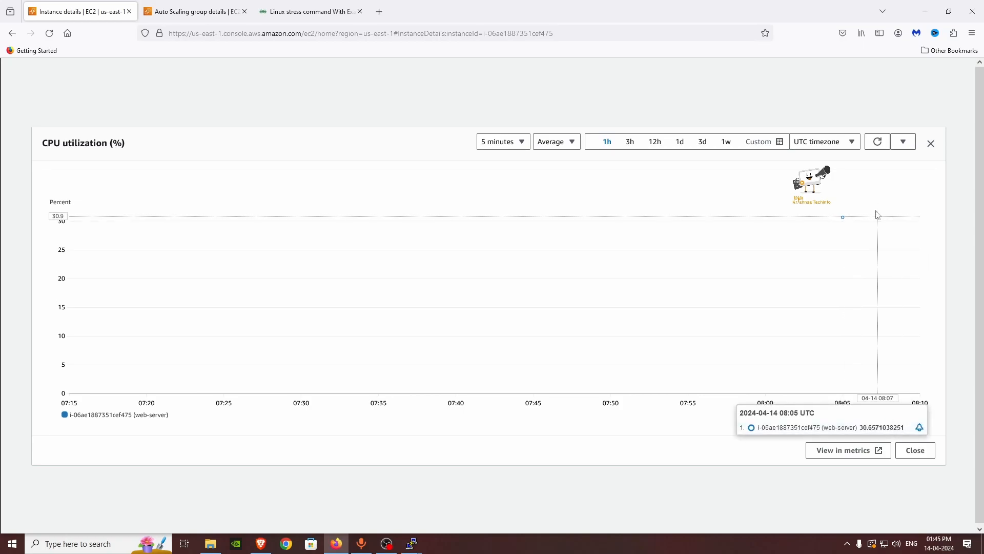
left_click(879, 142)
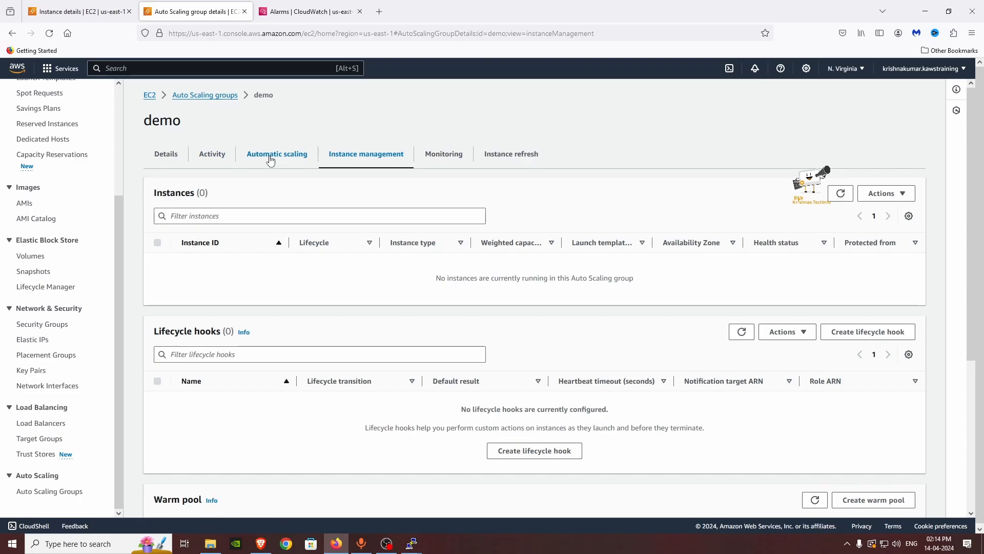
Step: Check the demo group's details and size settings unchanged, then open its Activity history
left_click(270, 160)
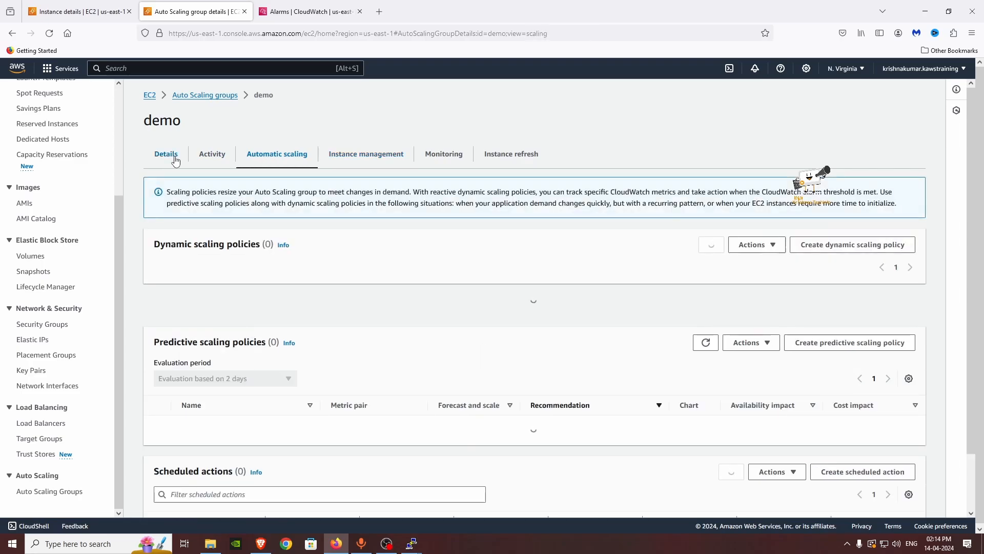
left_click(166, 154)
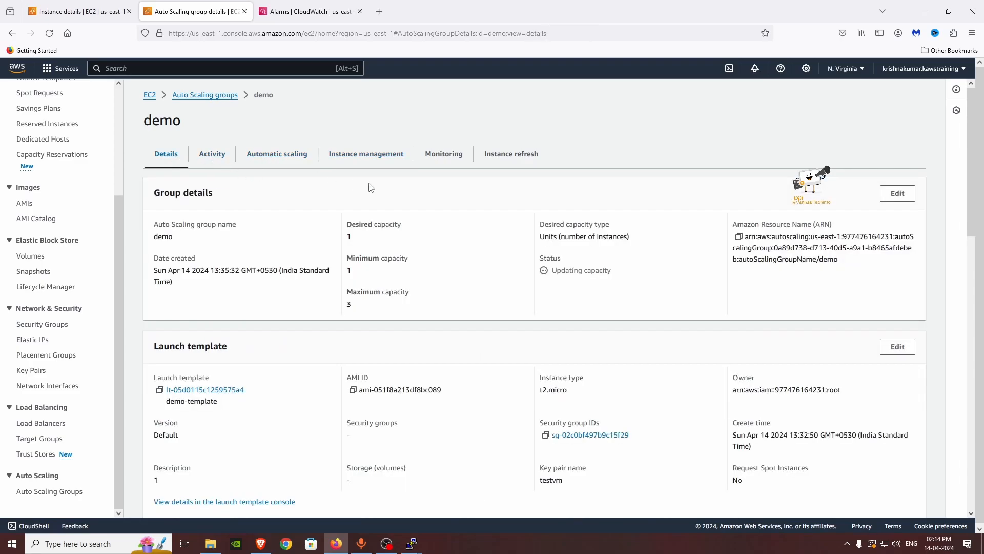
left_click(906, 194)
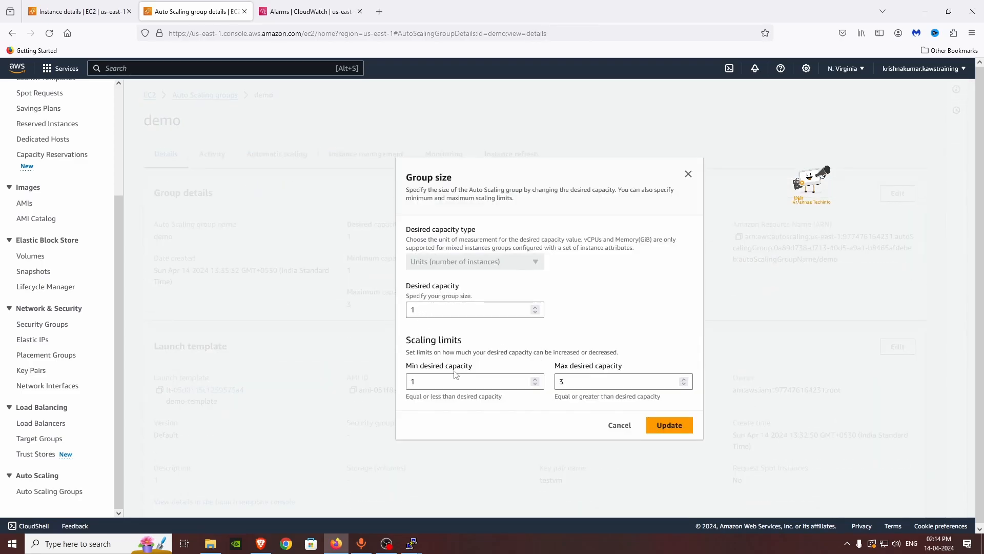
left_click(619, 424)
left_click(366, 154)
left_click(212, 154)
Step: Scroll through the demo group's activity history, glancing at top in the terminal
scroll(346, 343, "down", 5)
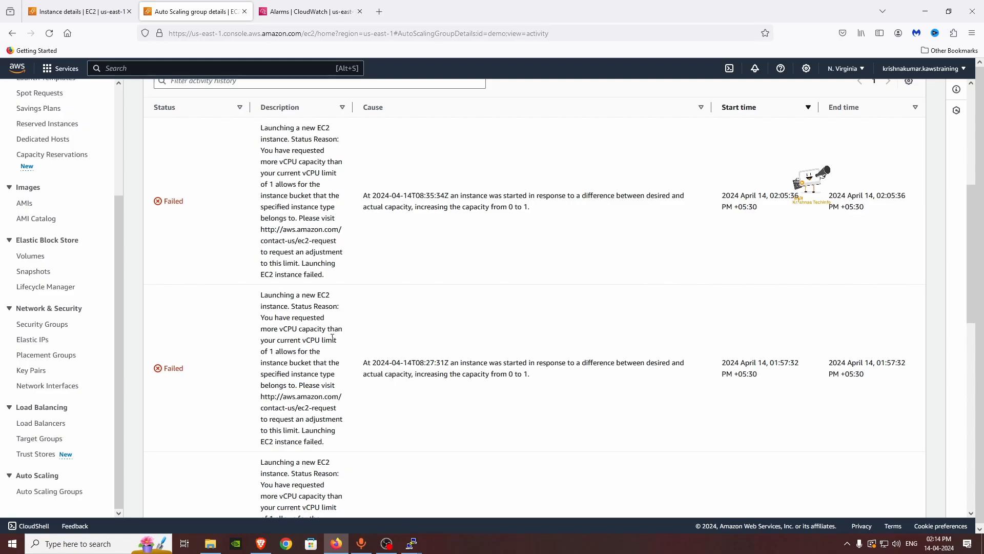
scroll(332, 338, "down", 7)
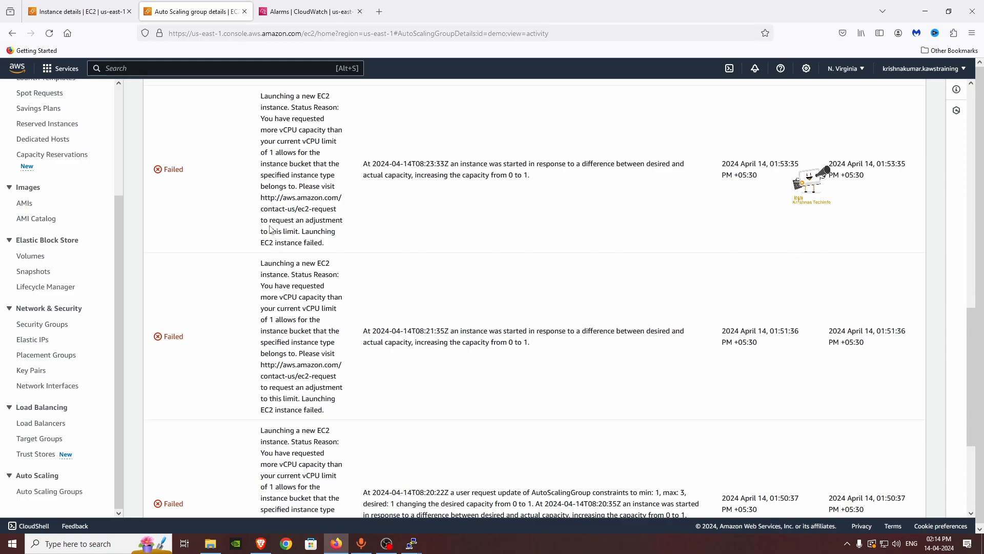
scroll(371, 287, "up", 8)
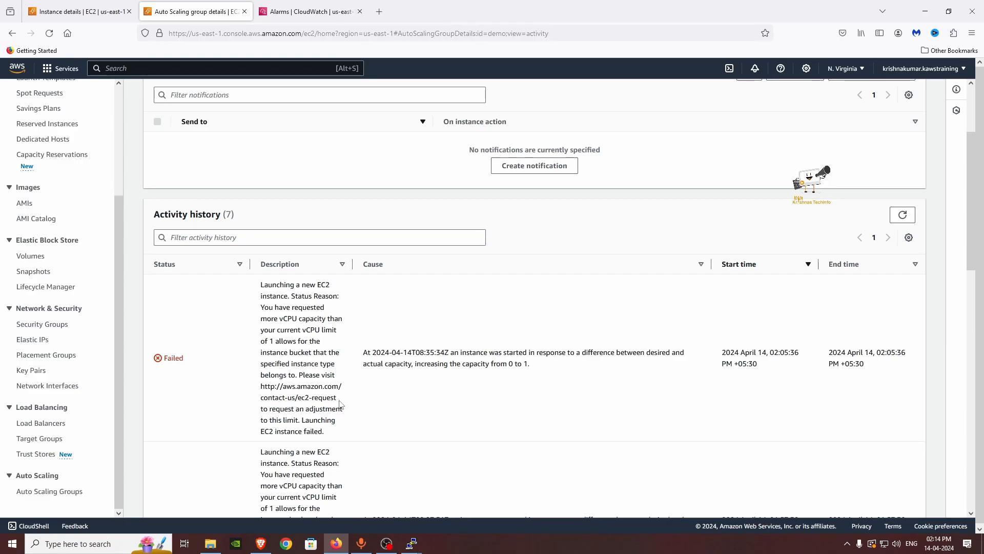
scroll(339, 403, "down", 1)
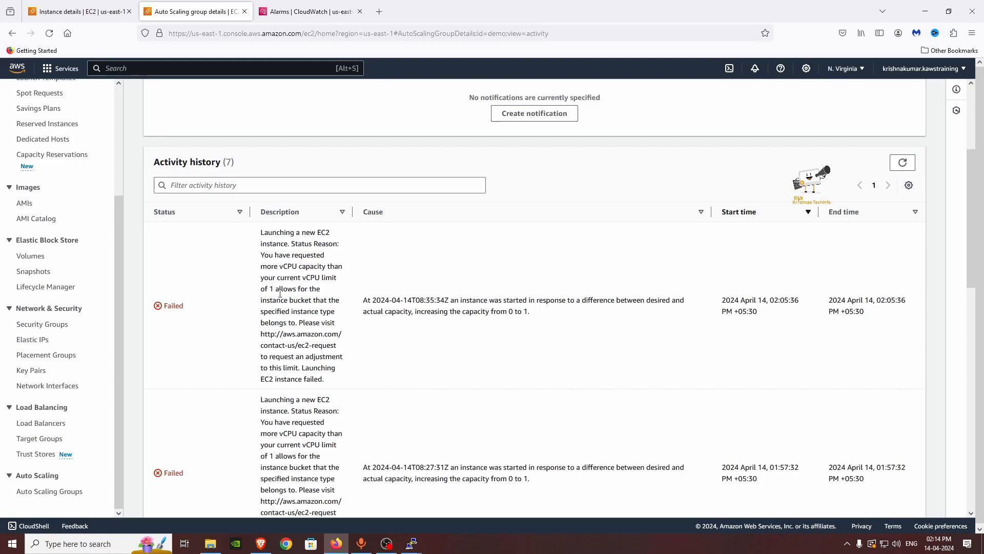
key("alt+Tab")
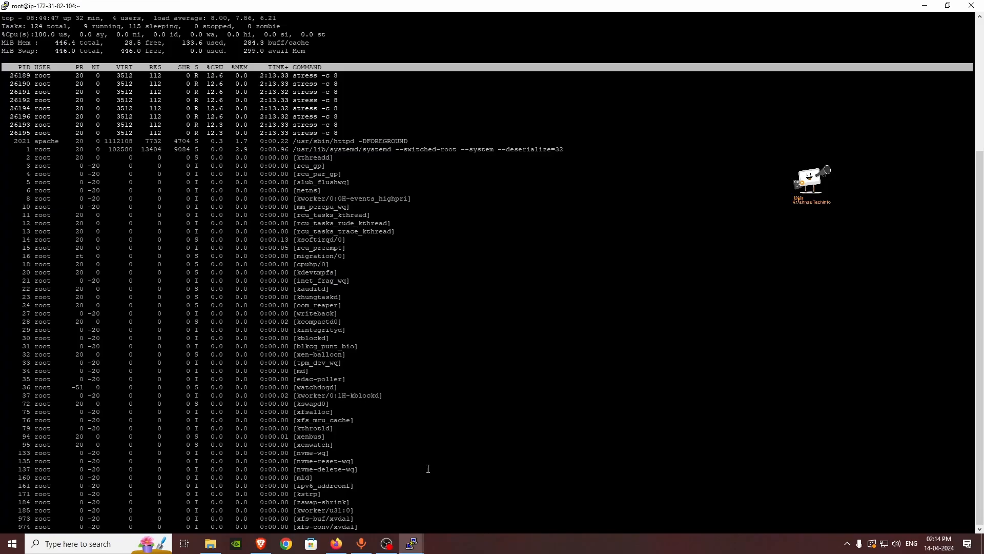
left_click(336, 544)
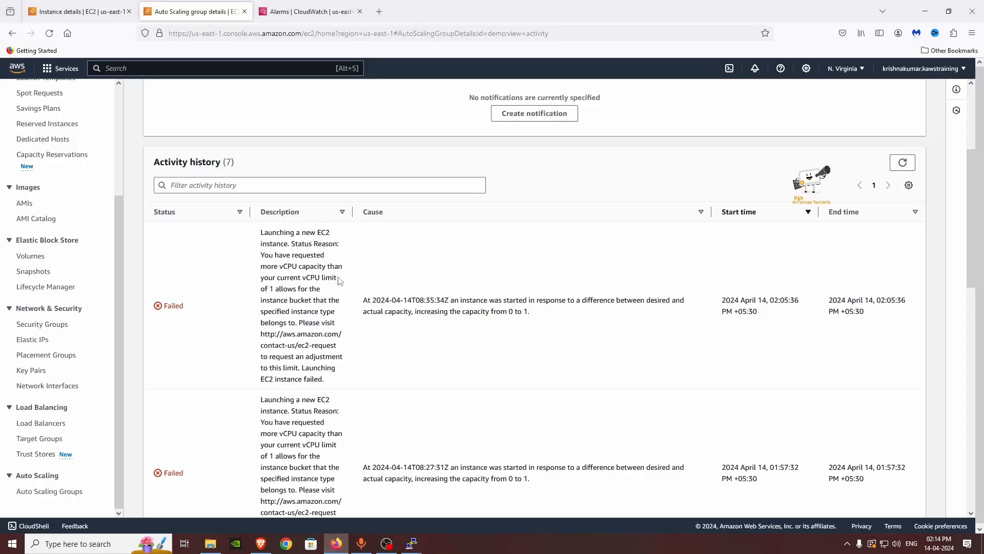
scroll(353, 315, "down", 2)
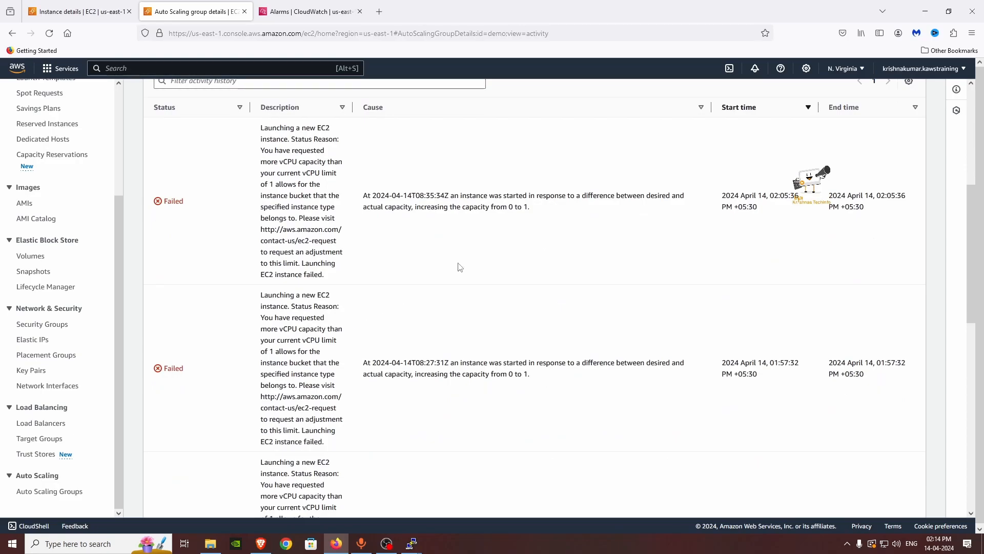
scroll(518, 213, "up", 5)
Step: Refresh the CloudWatch alarms and inspect the TargetTracking-demo-AlarmHigh alarm's details
left_click(282, 11)
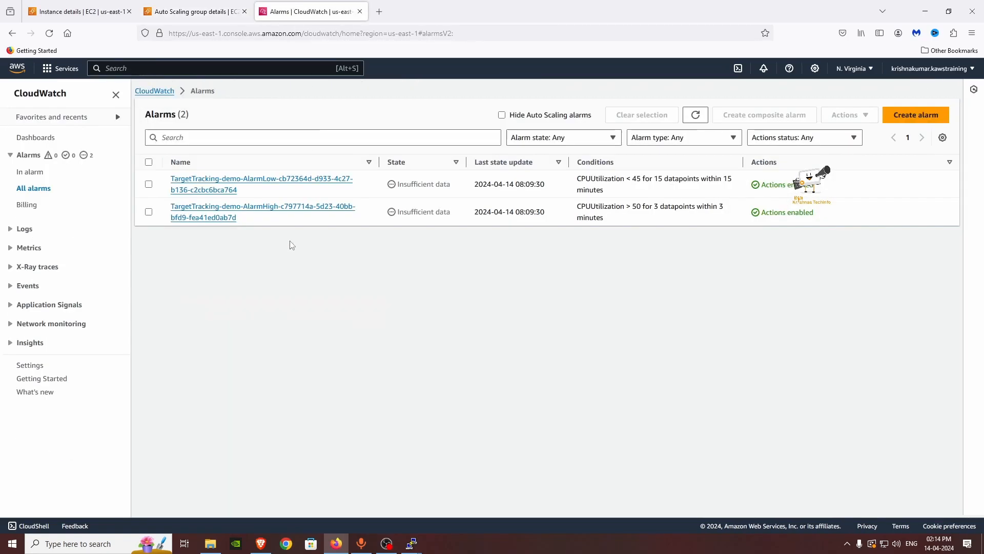
left_click(695, 115)
left_click(218, 215)
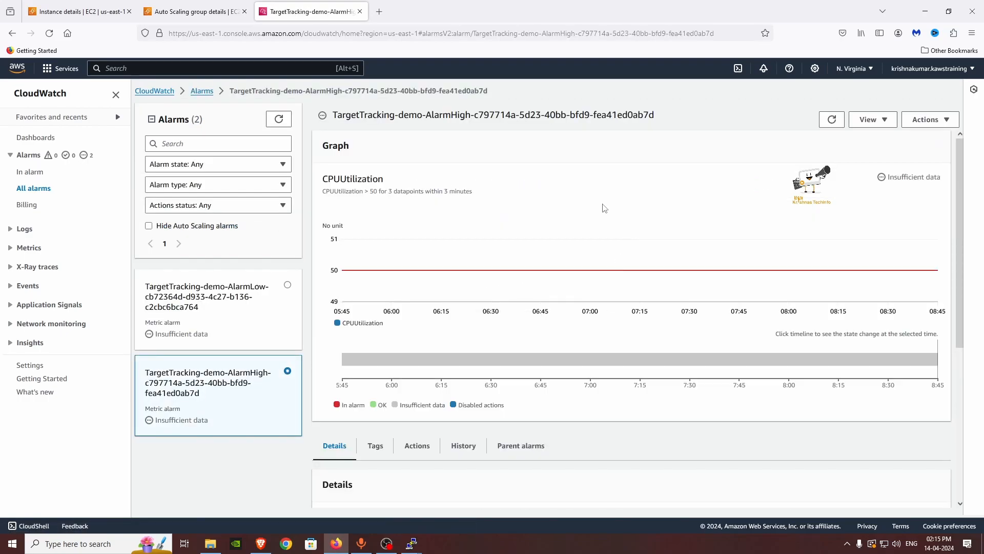
scroll(505, 329, "down", 4)
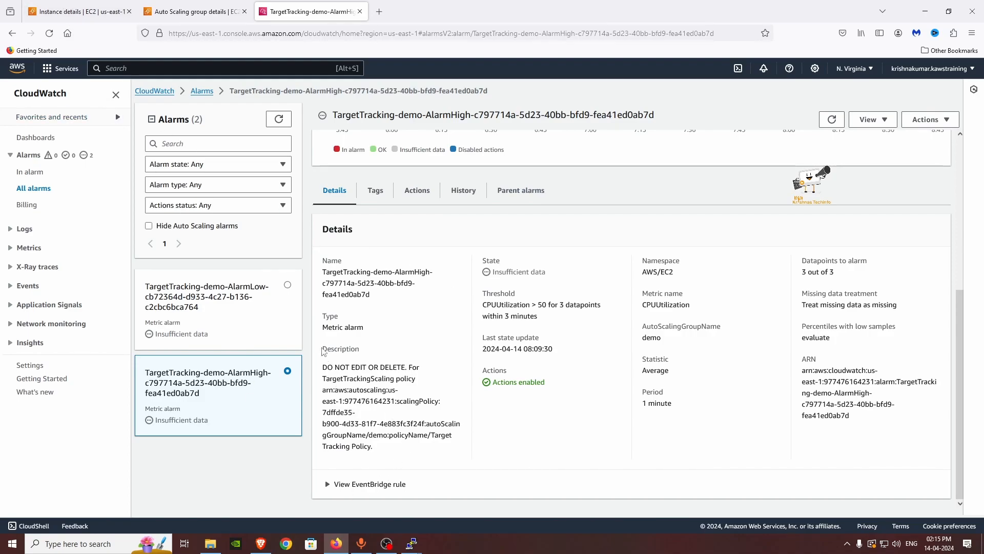
left_click_drag(345, 379, 322, 378)
left_click(410, 387)
Step: Enlarge the web-server's CPU utilization chart, showing usage holding near 97% from 08:25 to 08:35
left_click(72, 11)
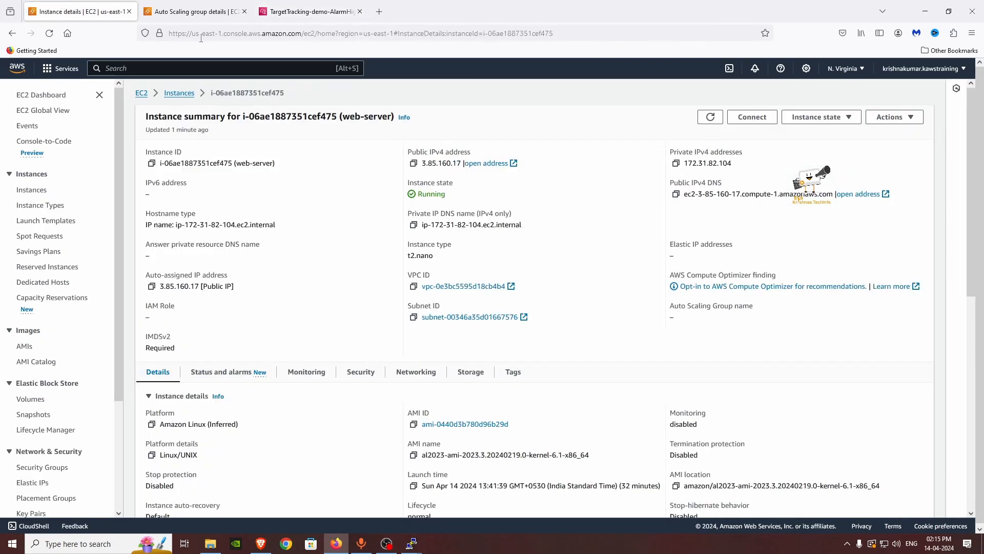
scroll(317, 369, "down", 2)
left_click(307, 266)
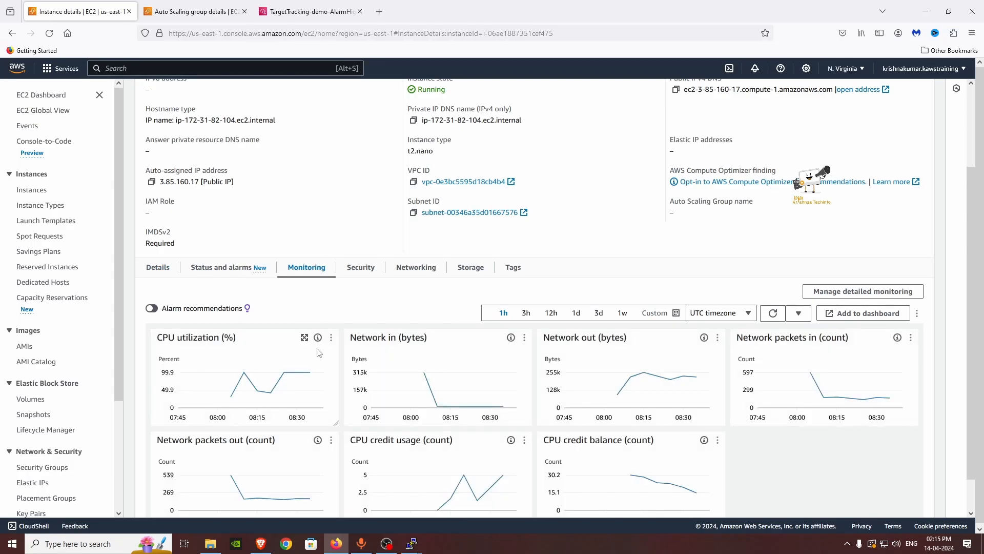
left_click(305, 337)
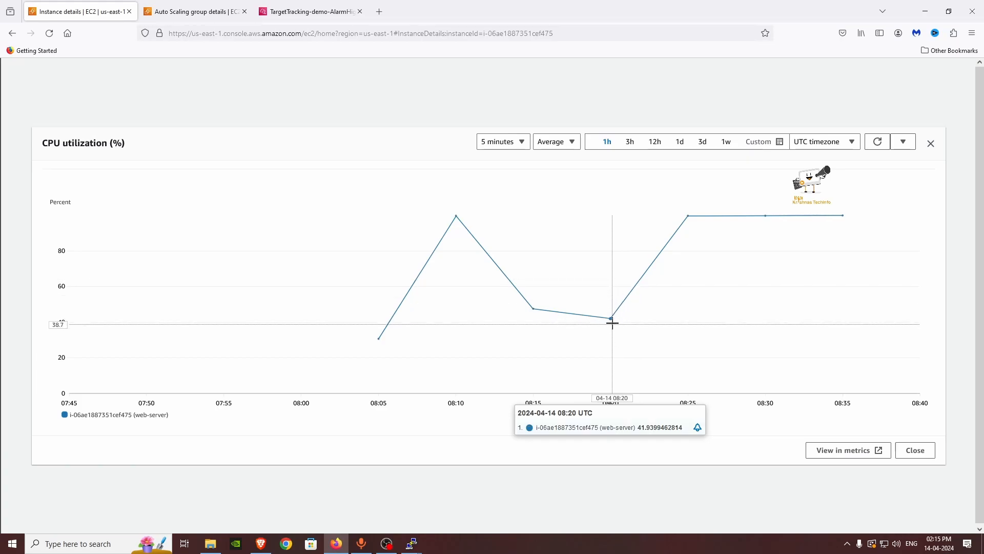
key("ctrl+Tab")
Step: Stop the running stress command in the web-server's PuTTY terminal with Ctrl+C
mouse_move(410, 546)
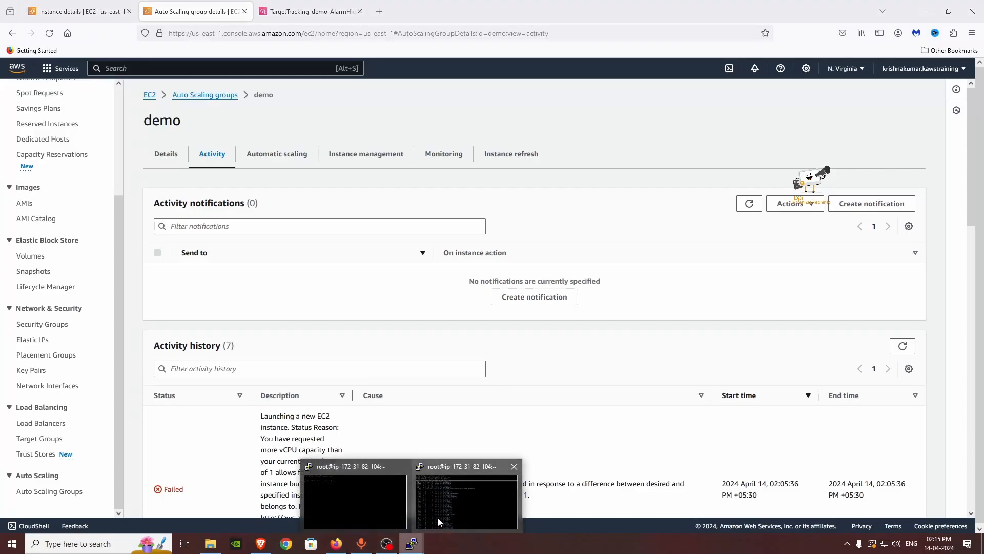
left_click(458, 501)
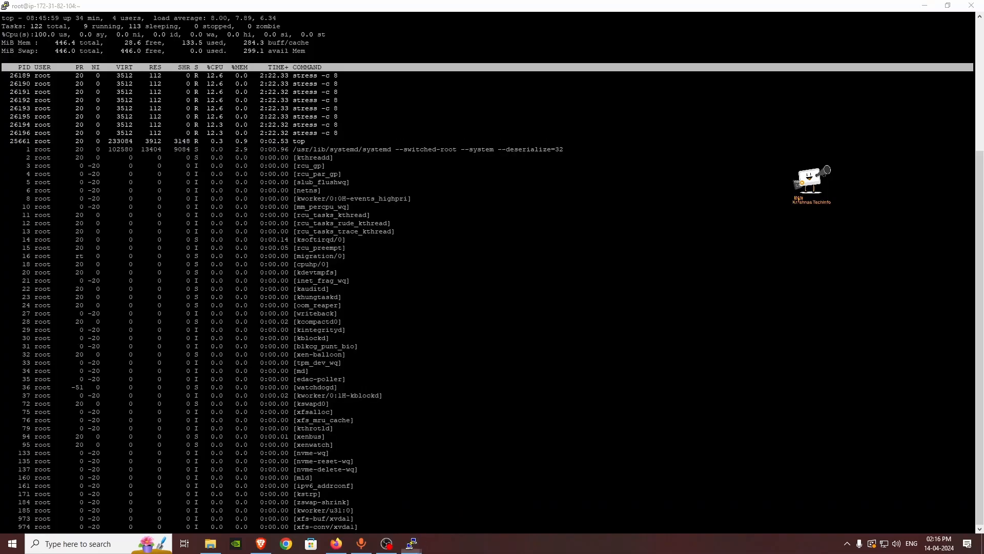
mouse_move(412, 544)
left_click(352, 511)
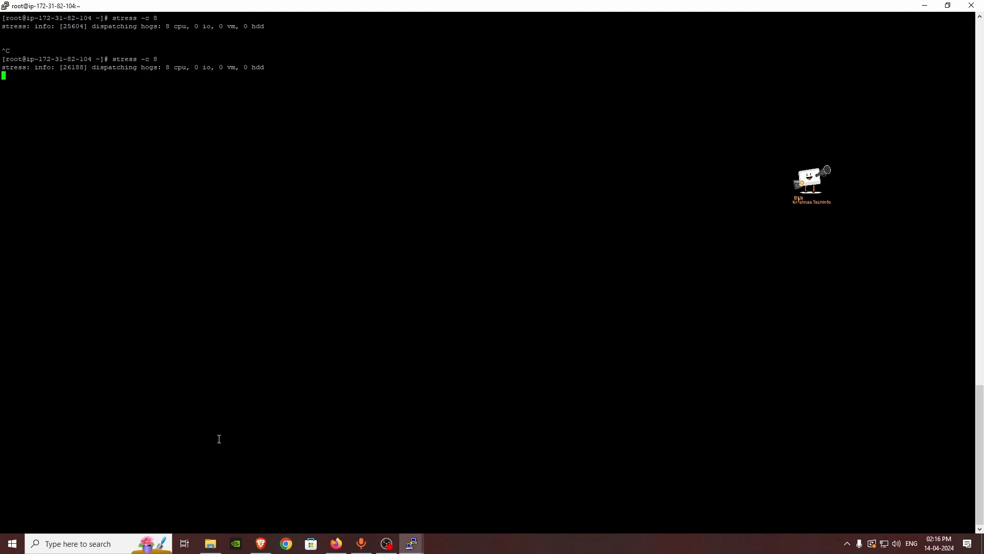
key("ctrl+c")
Step: Power off the web-server with 'init 0' and dismiss both connection-lost errors
type("init 0")
key("Return")
left_click(572, 310)
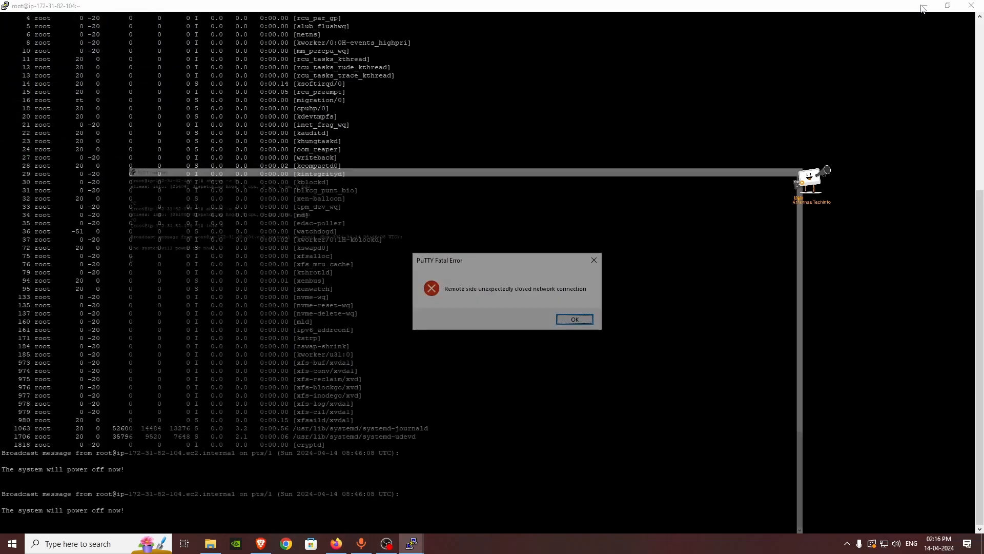
left_click(575, 319)
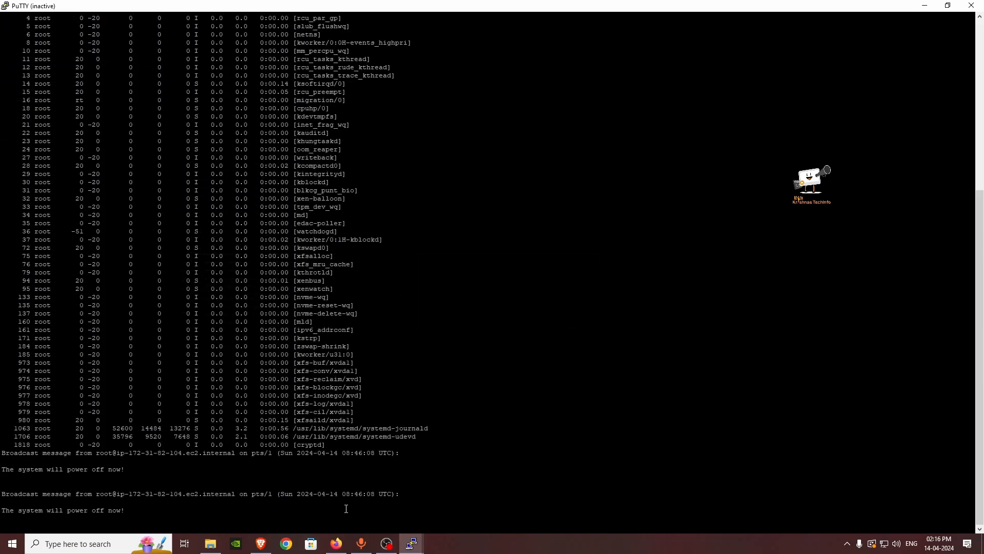
left_click(337, 544)
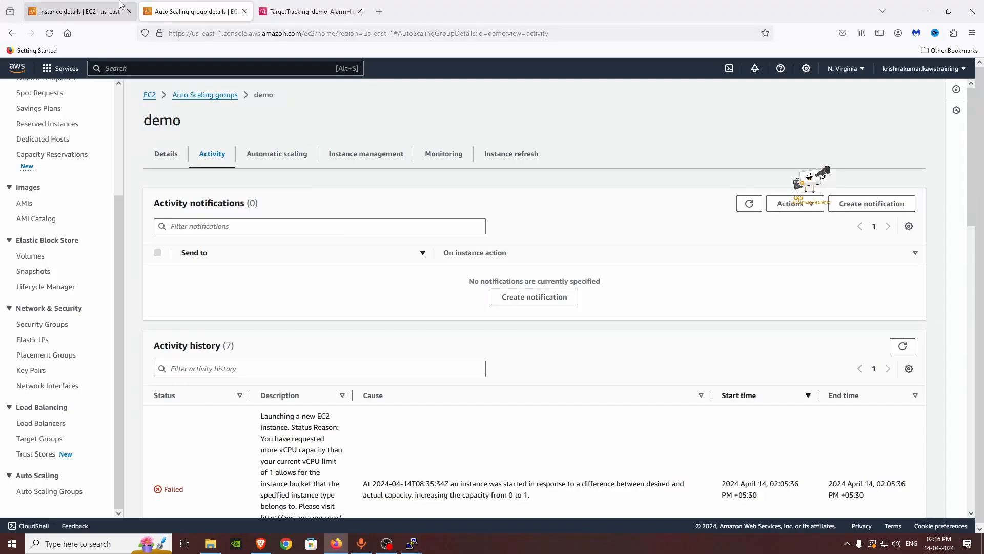
Step: Close the CPU chart and refresh the Instances list to confirm web-server is Stopped
left_click(77, 11)
left_click(931, 144)
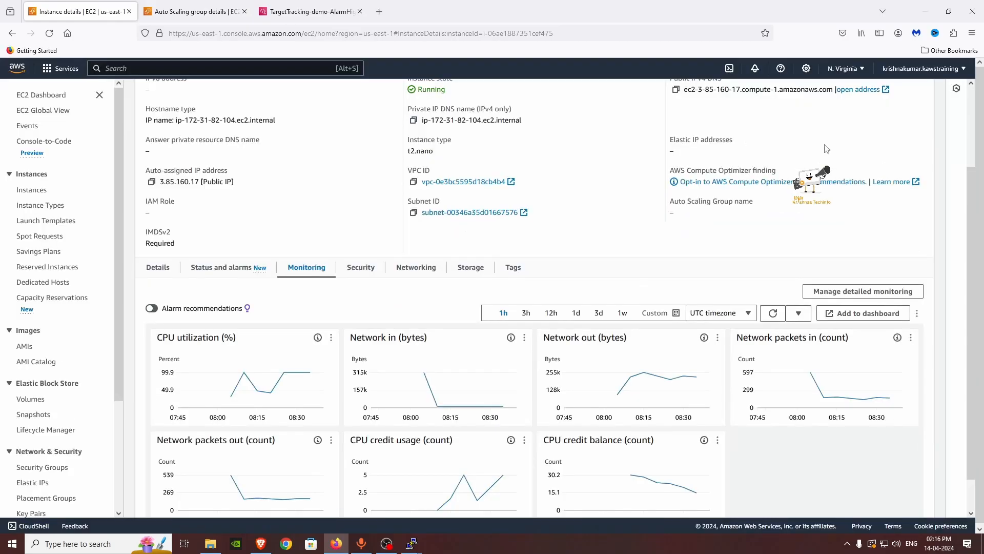
left_click(180, 93)
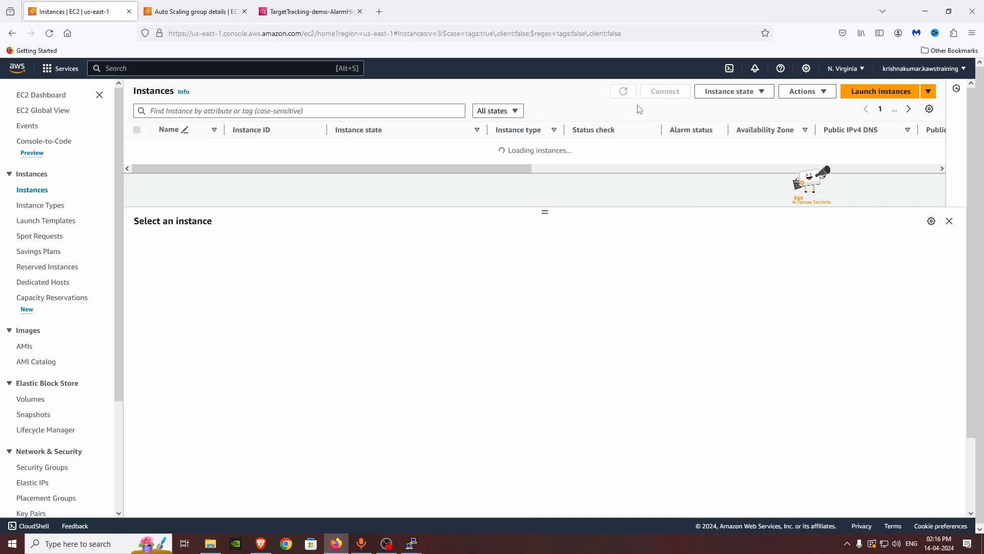
left_click(623, 93)
left_click(622, 92)
Step: Refresh the demo group's activity history to see a replacement instance launching
left_click(205, 10)
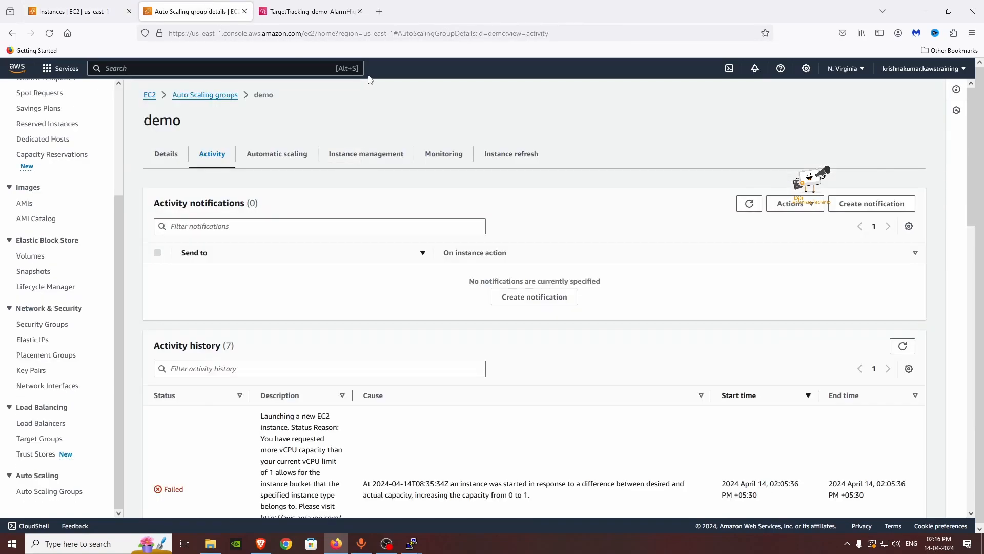
left_click(285, 155)
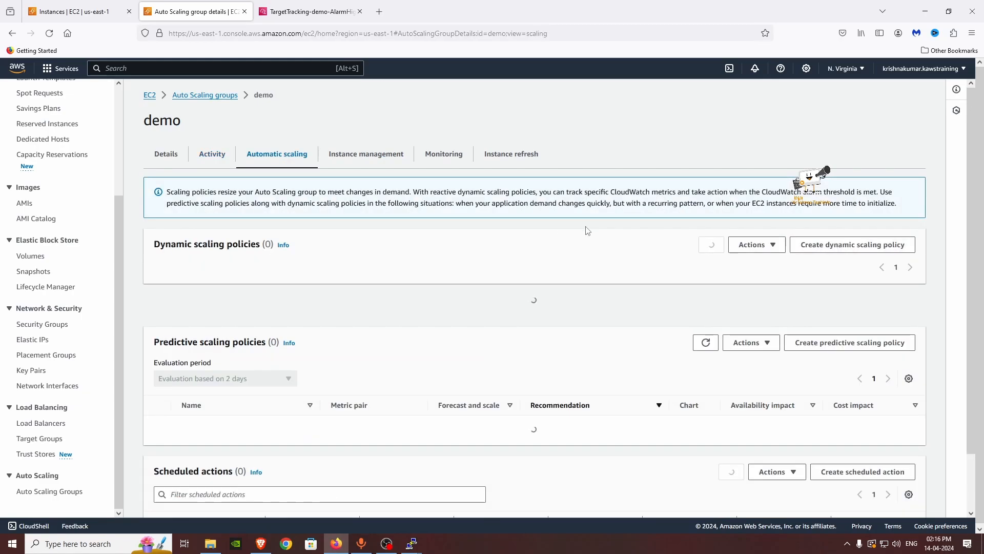
left_click(212, 154)
scroll(752, 325, "down", 1)
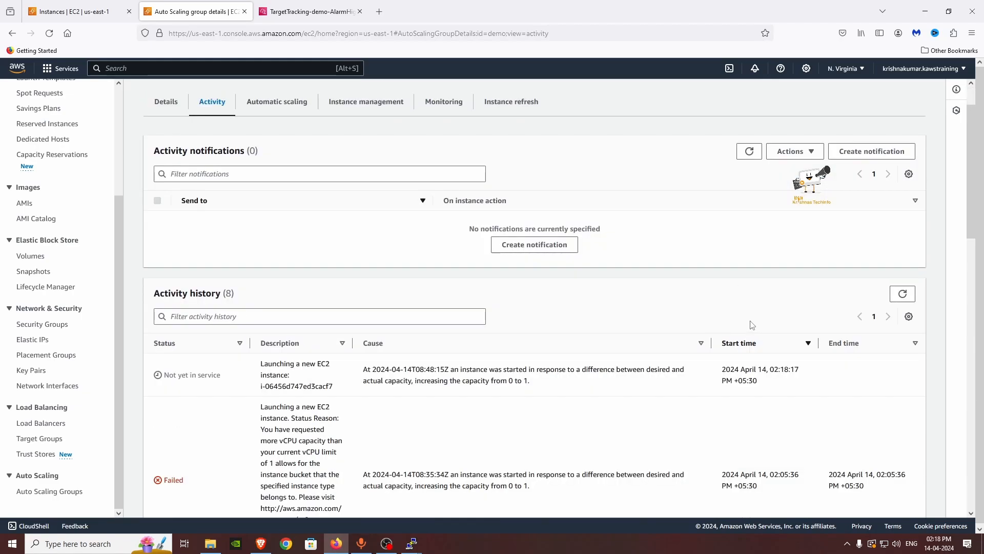
left_click(899, 292)
scroll(266, 365, "down", 3)
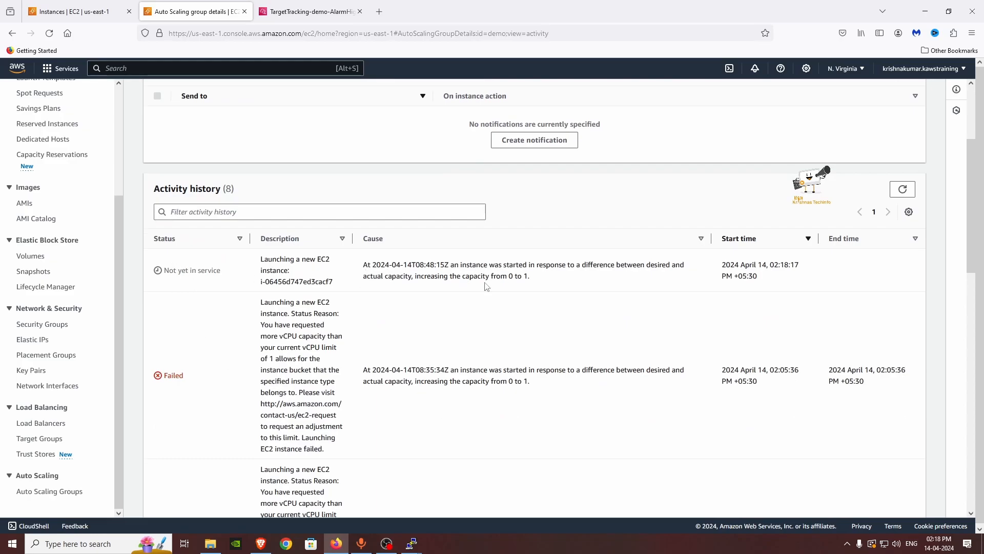
left_click(76, 6)
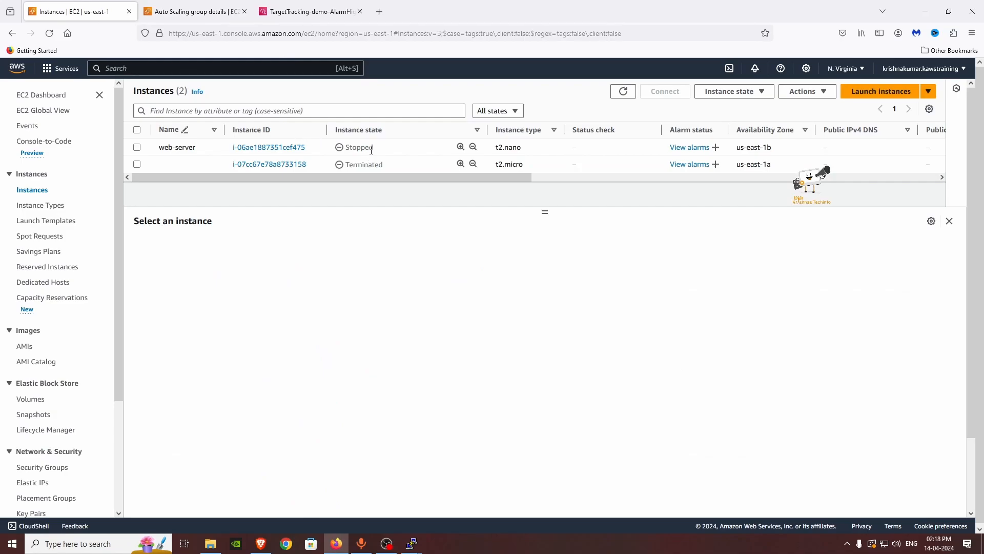
Step: Refresh Instances and view the new t2.micro instance running in us-east-1b with status checks initializing
left_click(625, 92)
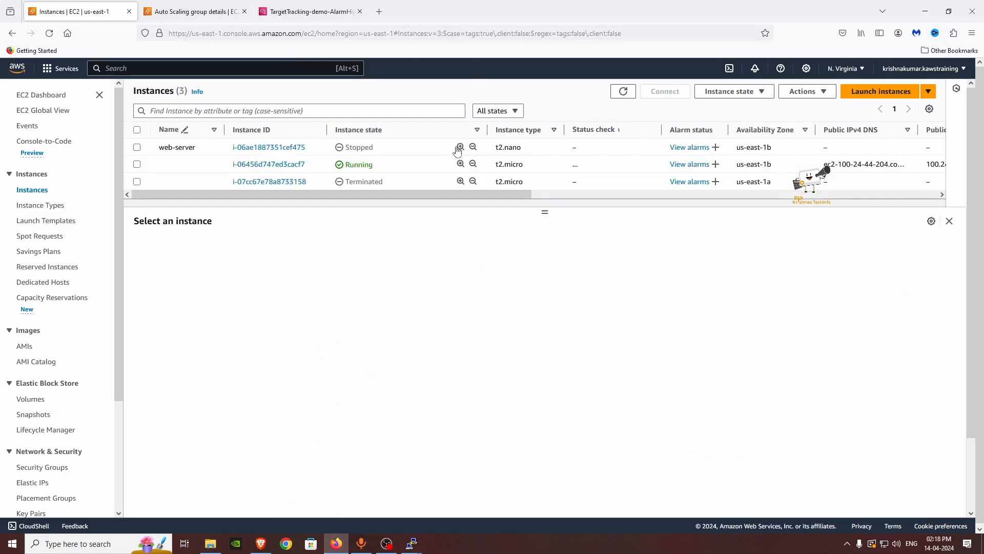
left_click(328, 164)
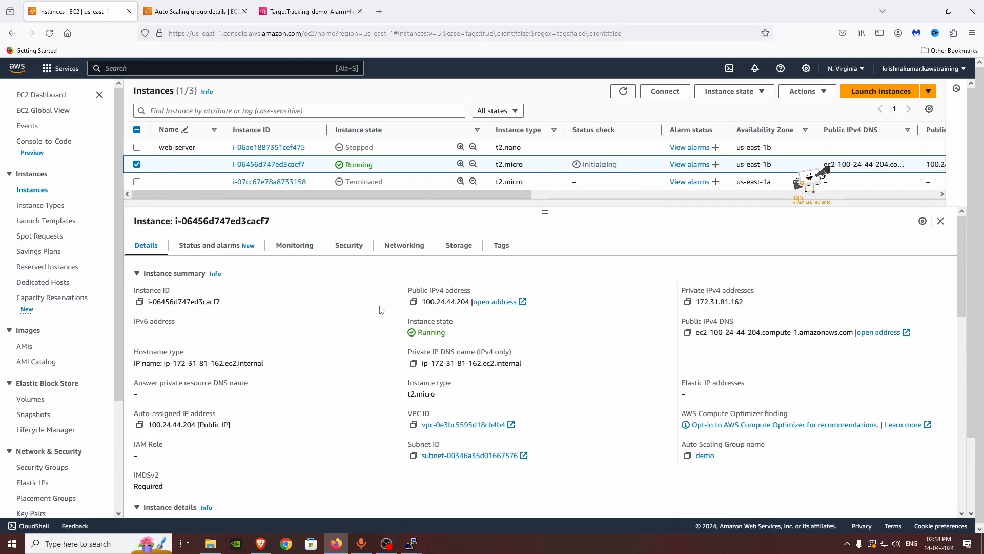
key("ctrl+Tab")
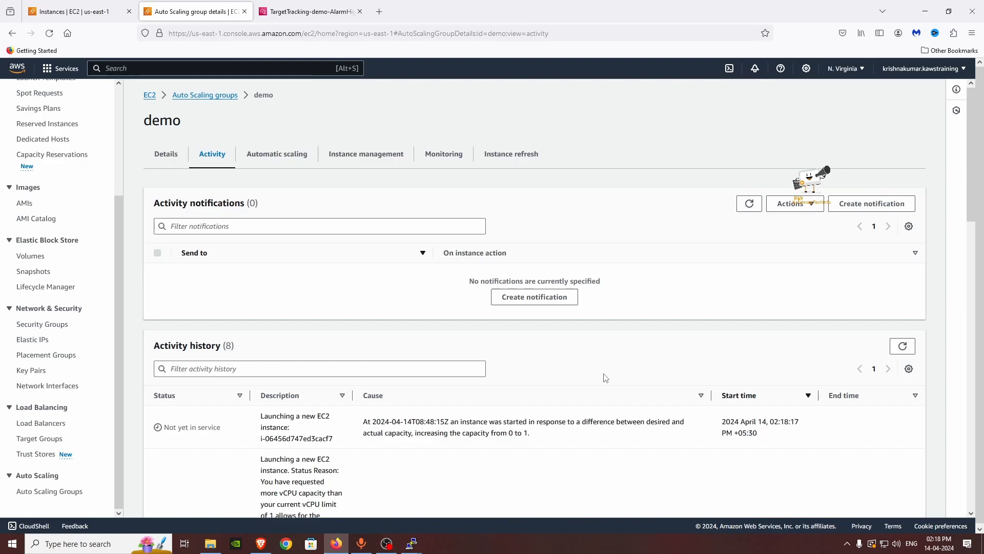
Step: Refresh demo's activity history to show the instance launch Successful, capacity raised from 0 to 1
left_click(749, 204)
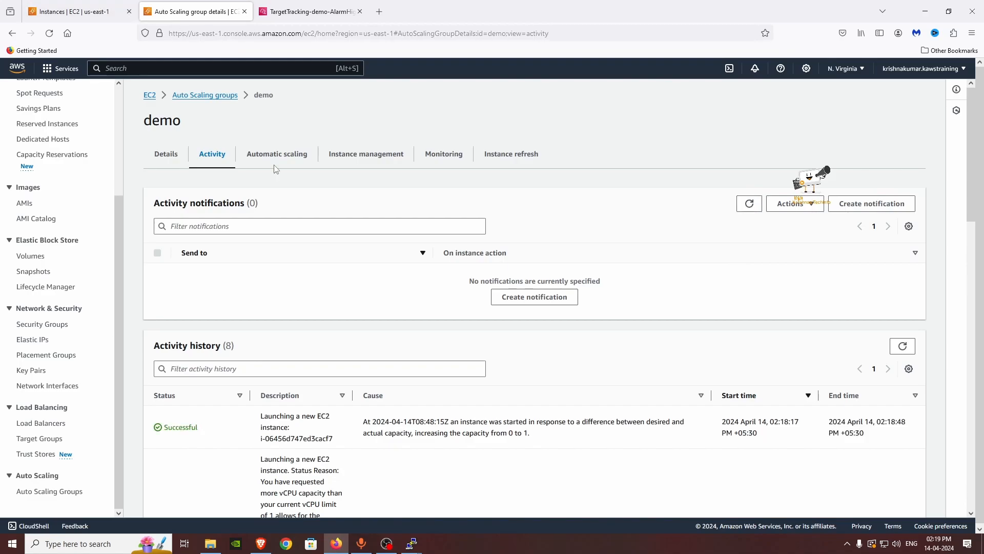
scroll(363, 321, "down", 1)
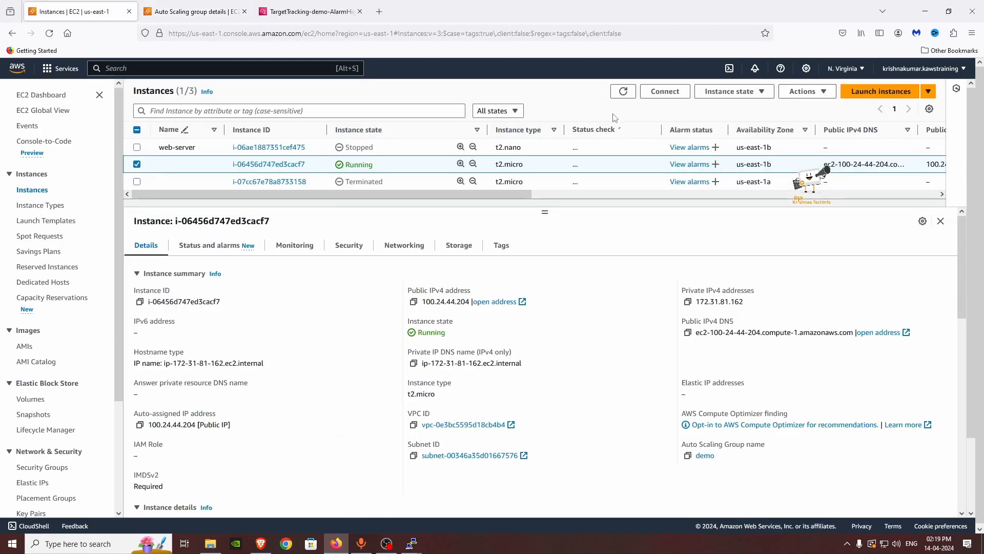
left_click(195, 11)
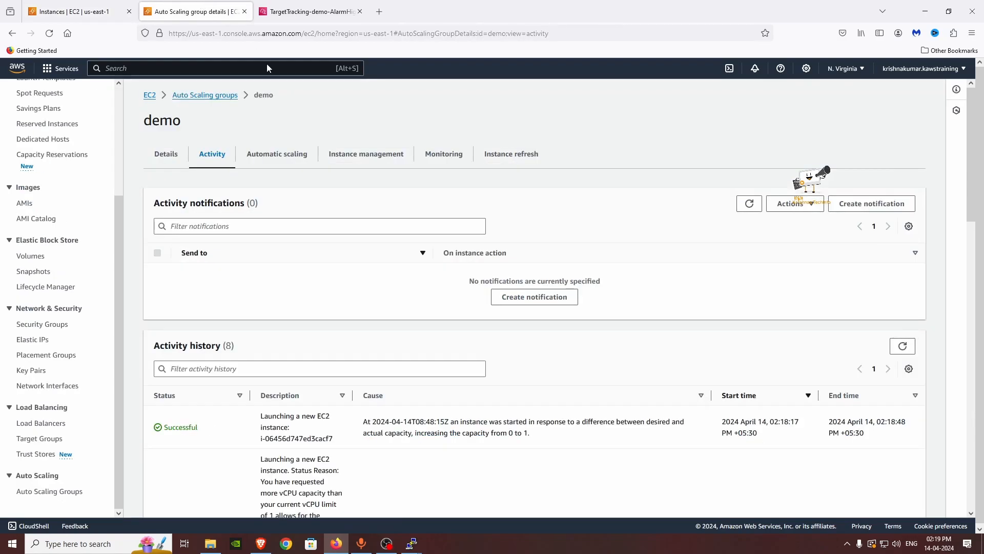
scroll(308, 447, "down", 3)
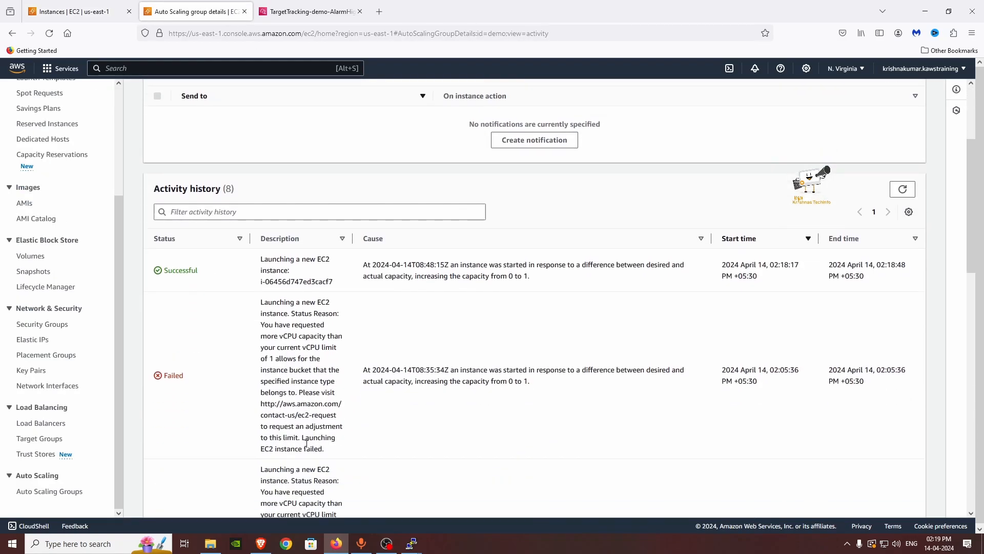
scroll(308, 447, "up", 3)
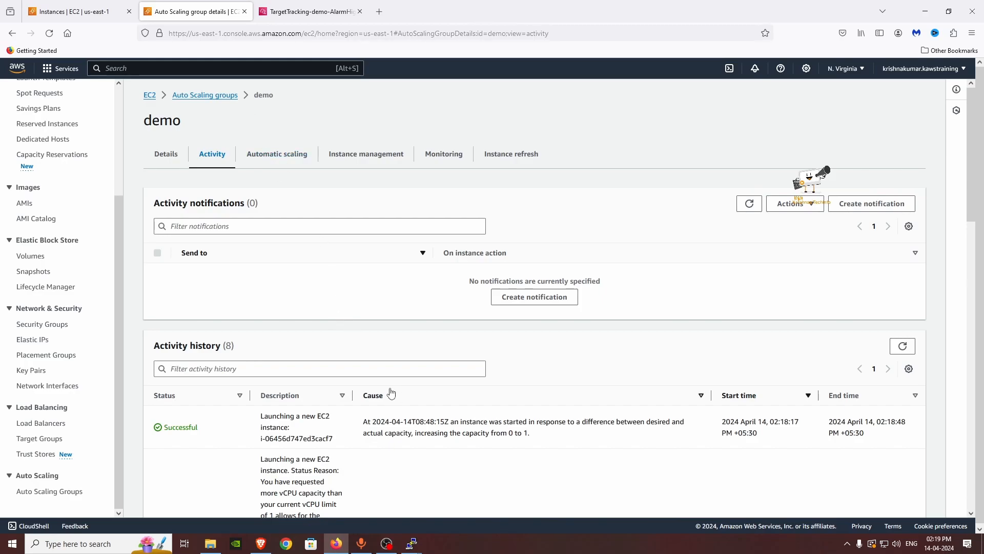
scroll(398, 395, "down", 4)
scroll(434, 335, "up", 4)
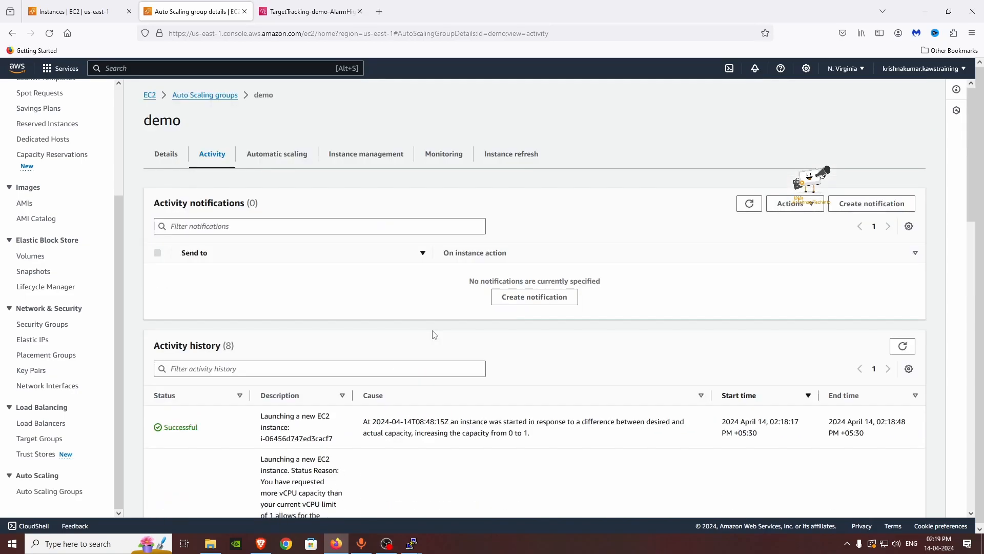